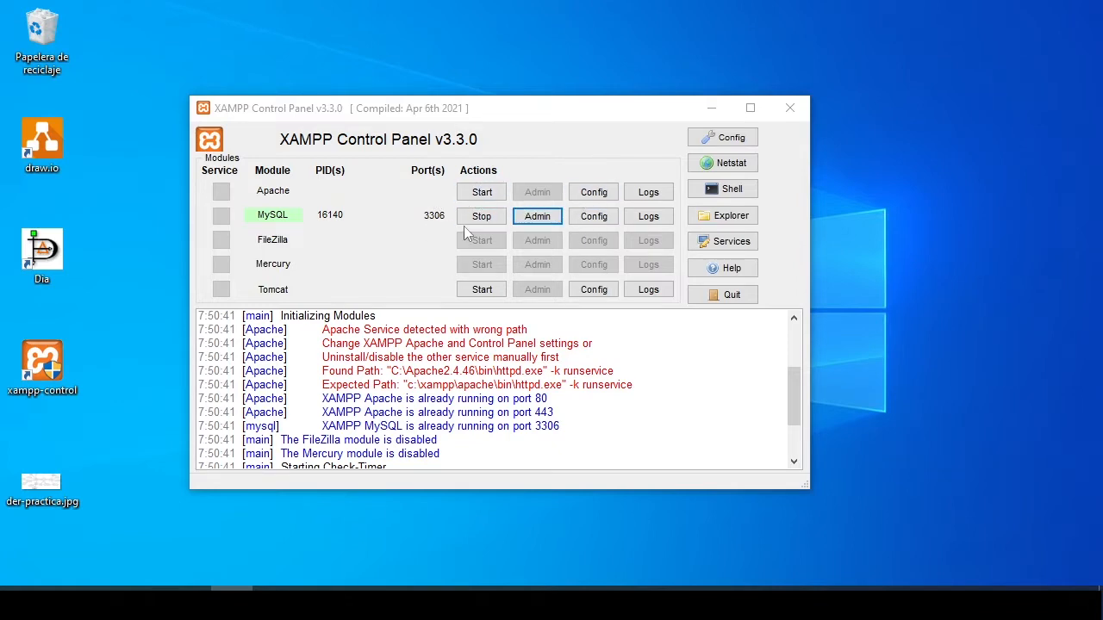
Switch to phpMyAdmin from the XAMPP MySQL module, close the duplicate browser page and open the almacen database.
left_click(537, 217)
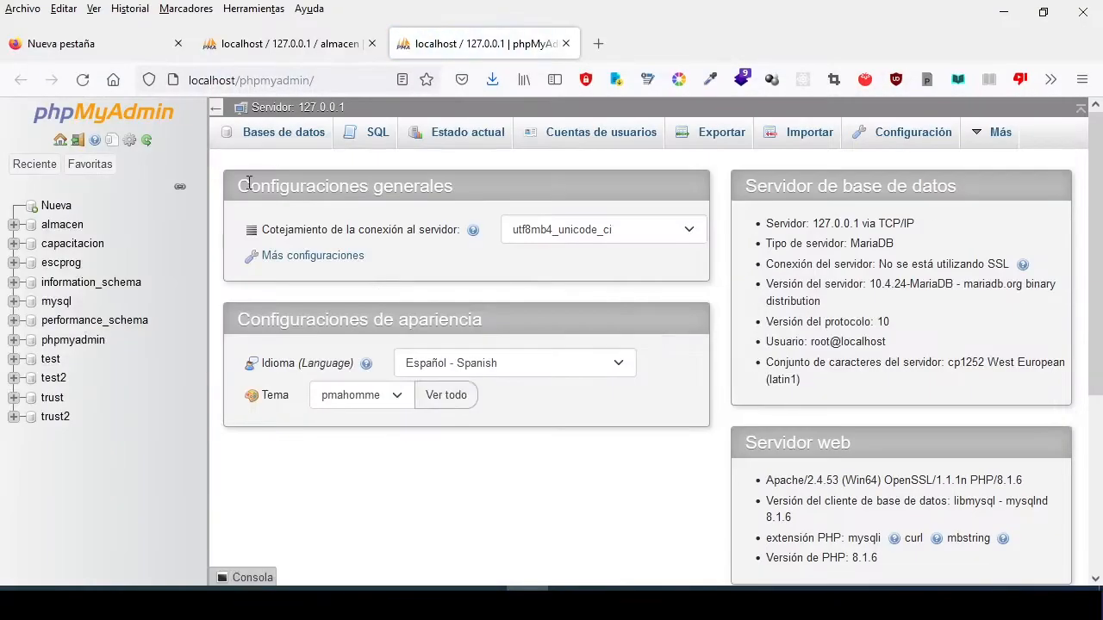
left_click(371, 43)
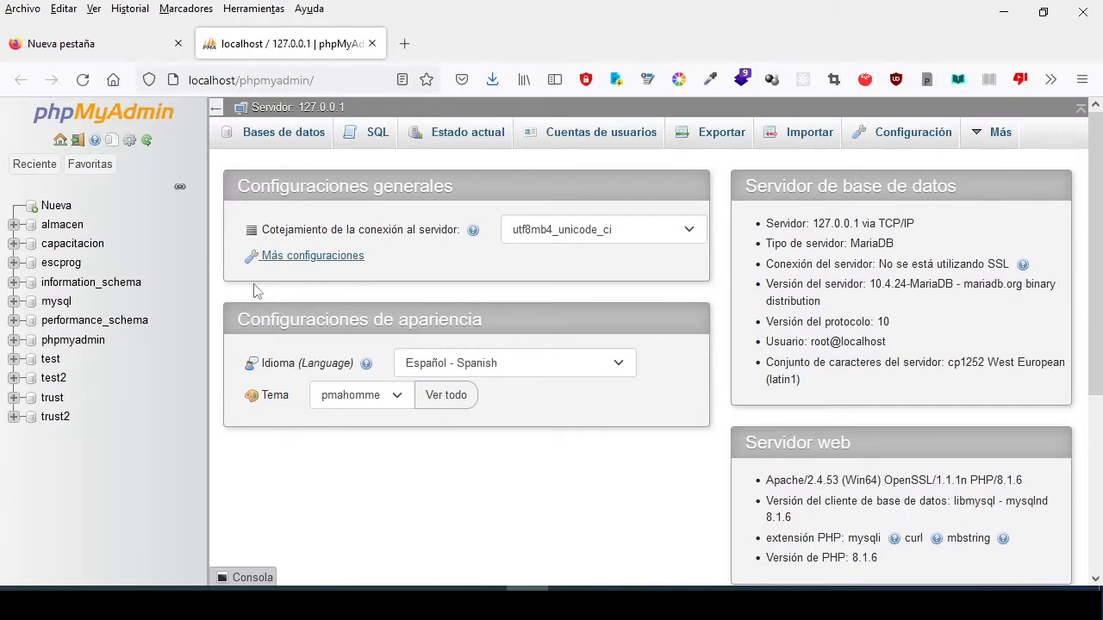
left_click(62, 226)
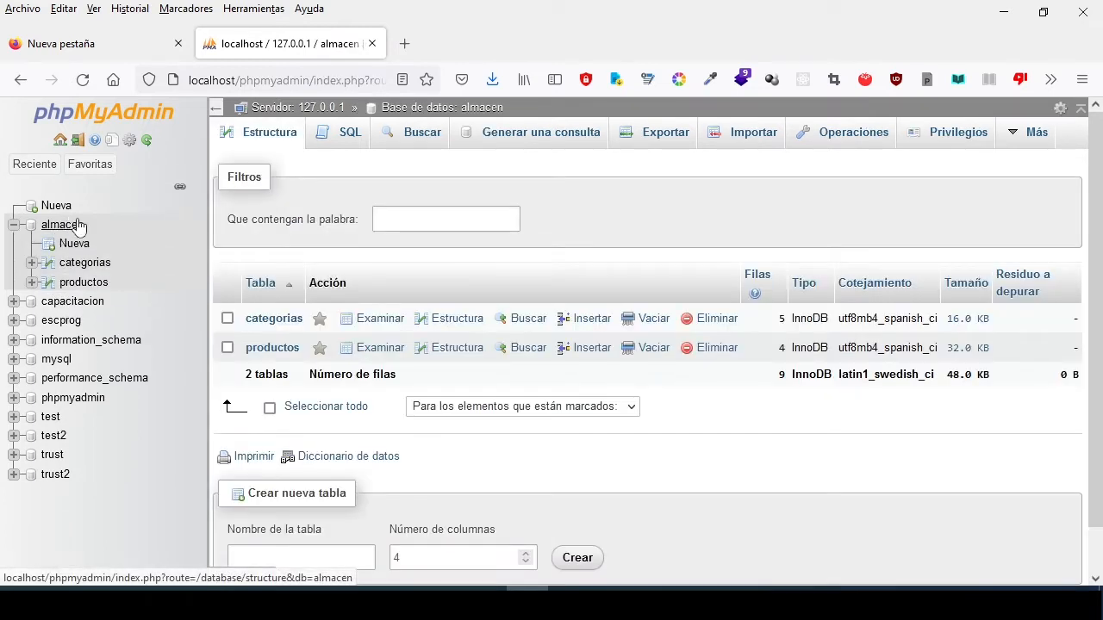
Delete the entire almacen database through its database operations and confirm the drop.
left_click(825, 138)
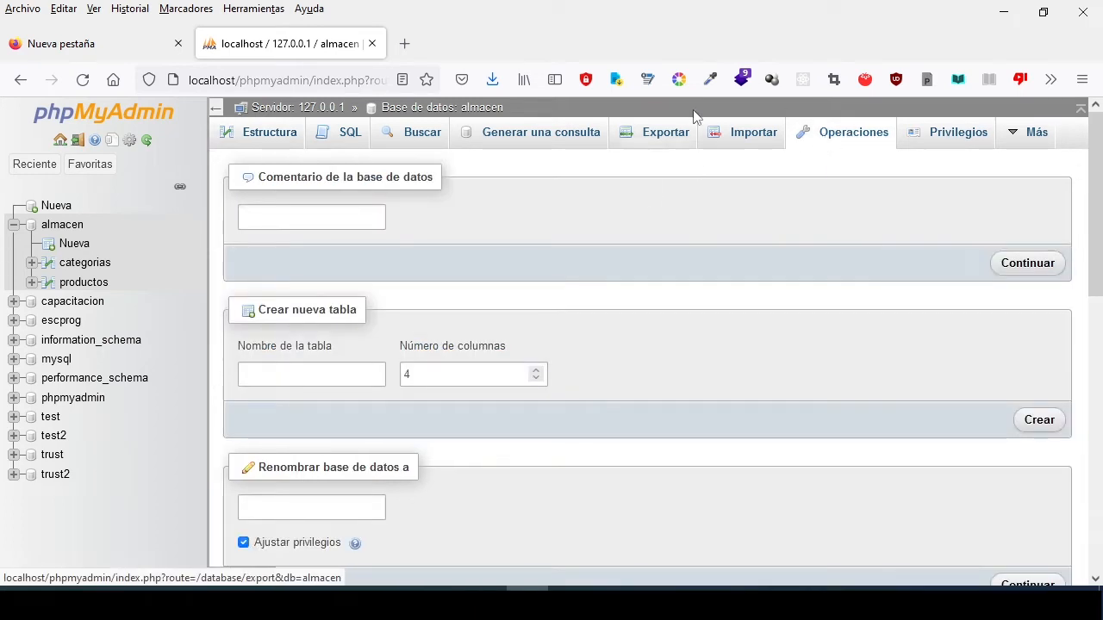
scroll(431, 295, "down", 3)
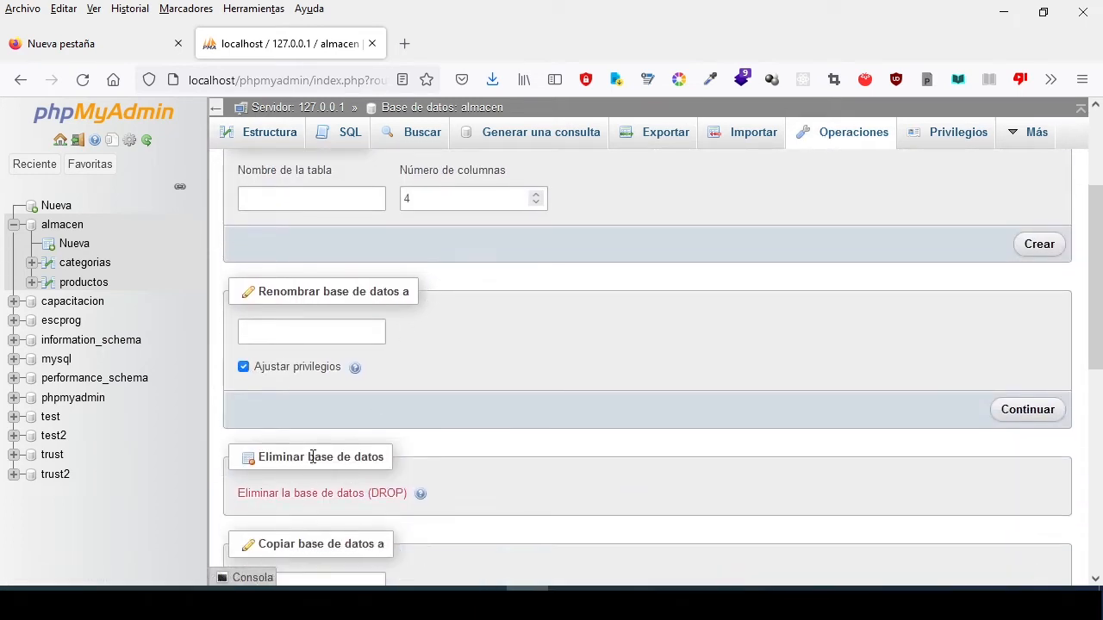
scroll(311, 448, "down", 2)
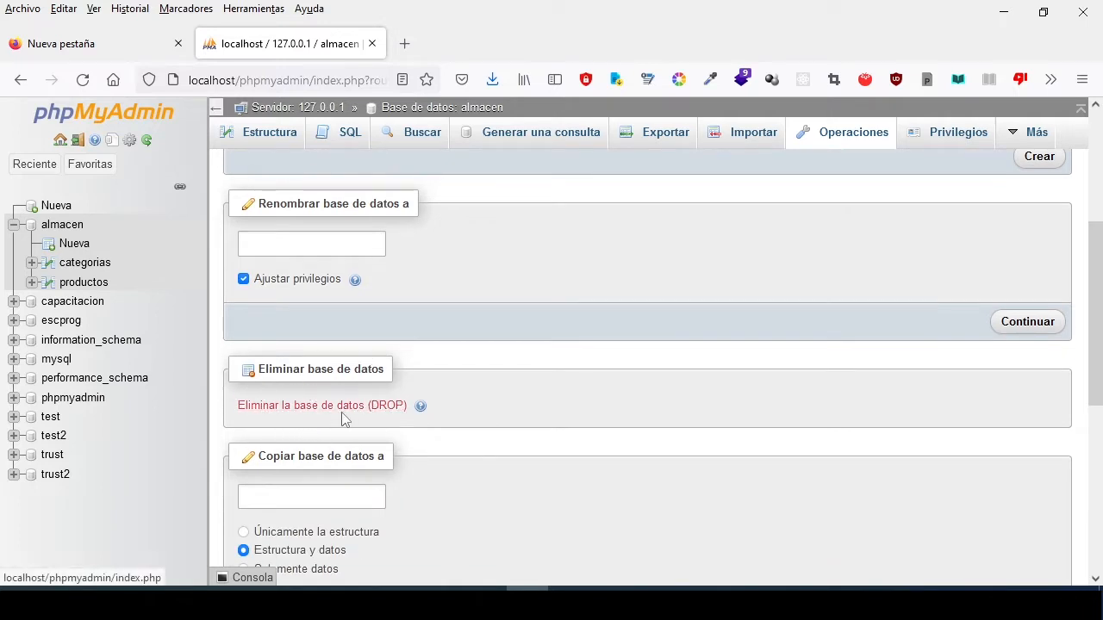
left_click(285, 408)
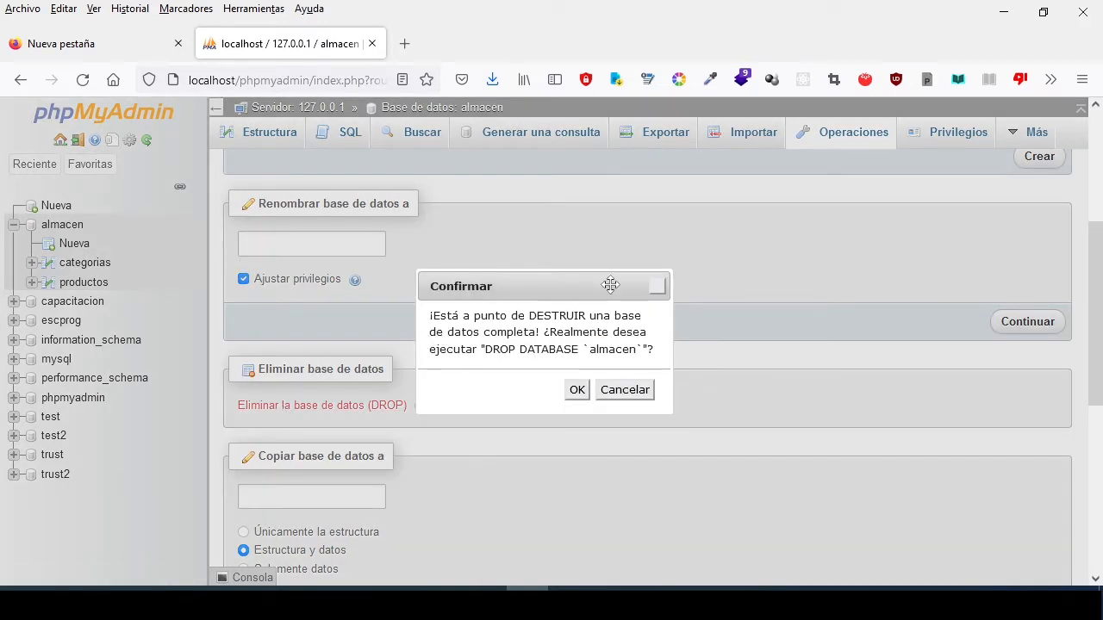
left_click(576, 390)
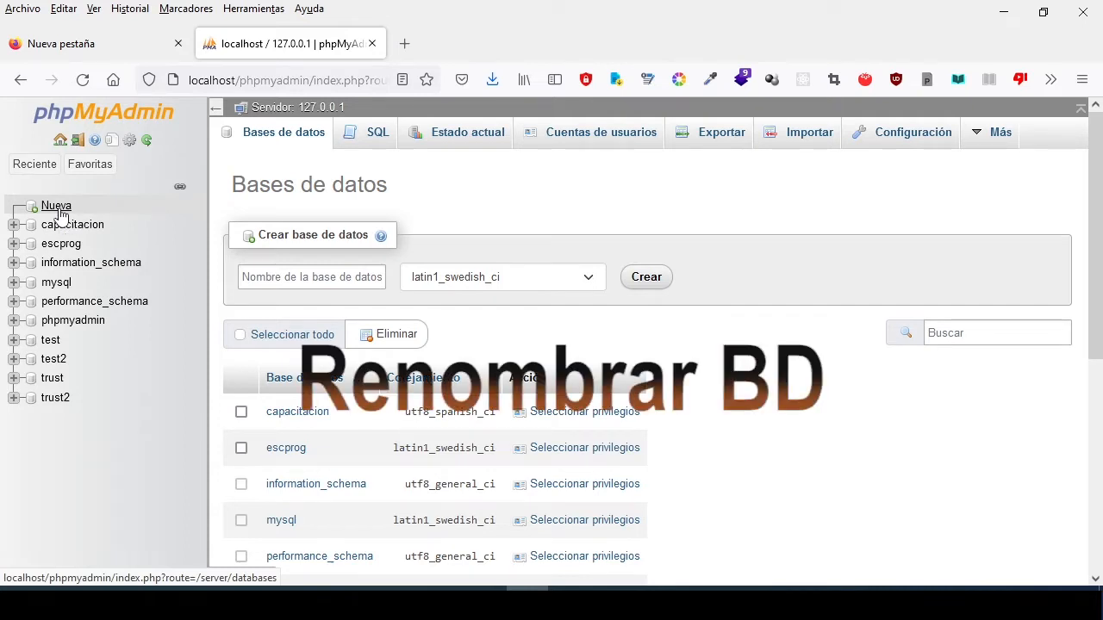
Create a new database named automotores.
left_click(345, 277)
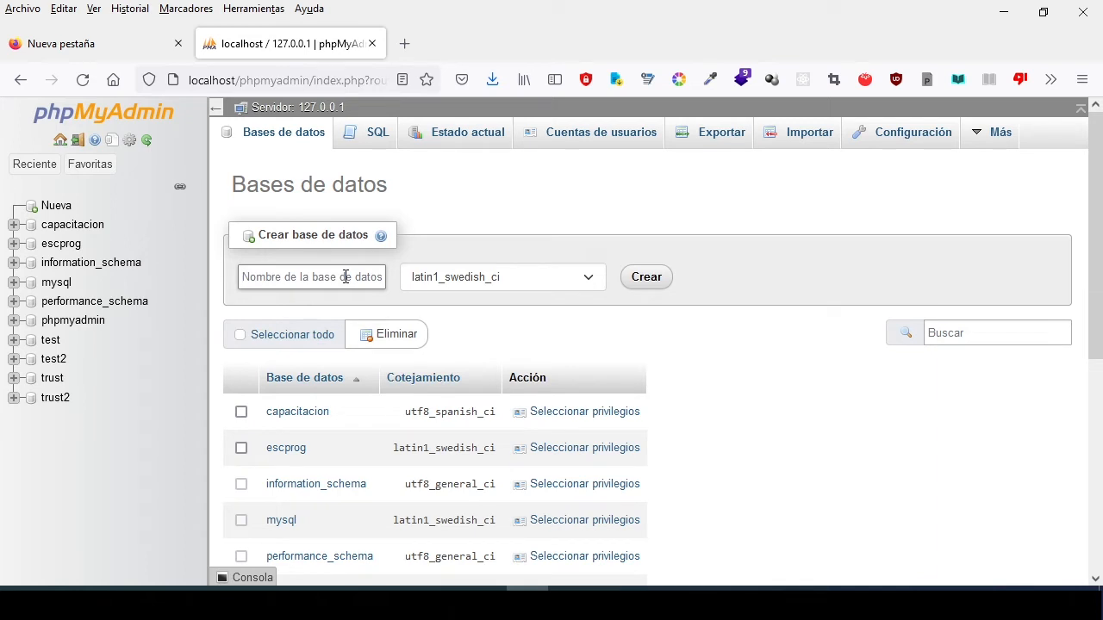
type("n")
key("BackSpace")
type("autom")
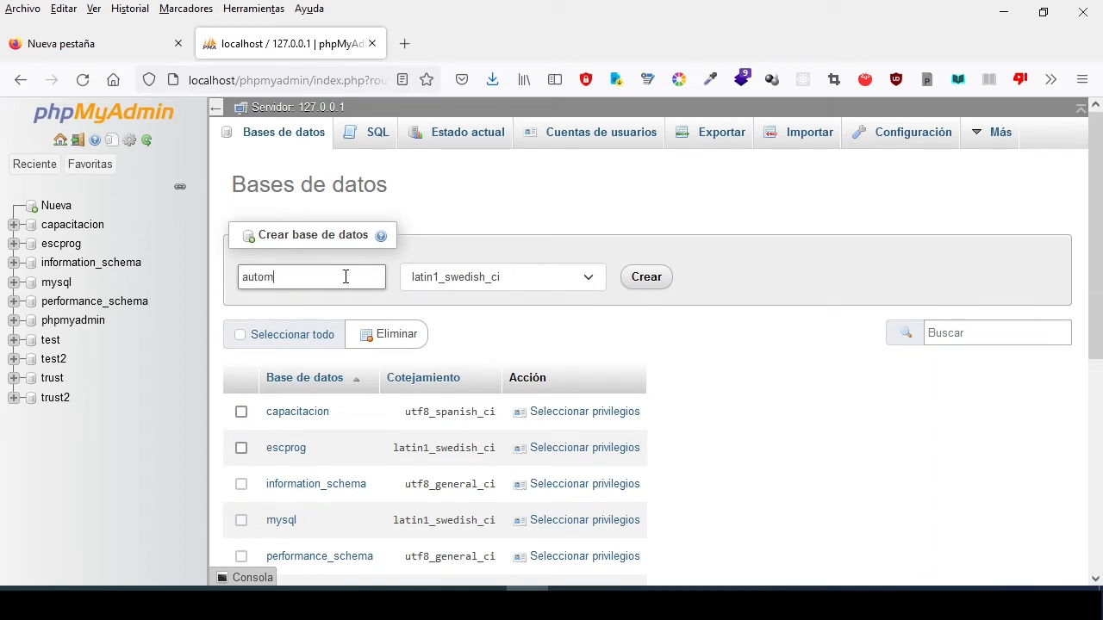
type("otores")
key("Return")
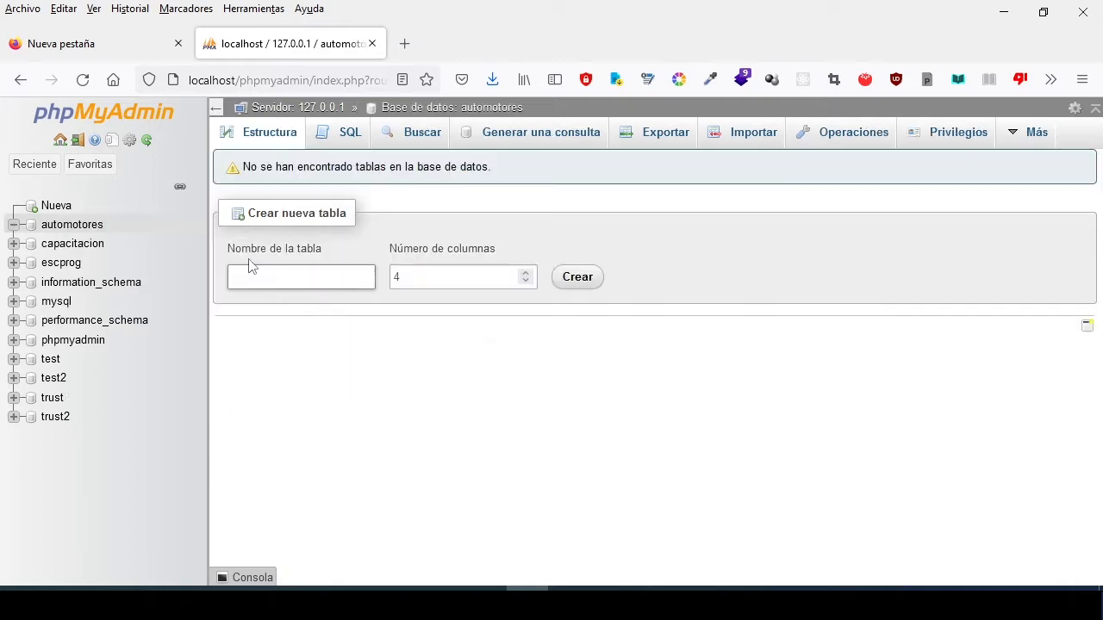
Rename the automotores database to ciclomotores and confirm the change.
left_click(77, 229)
left_click(832, 138)
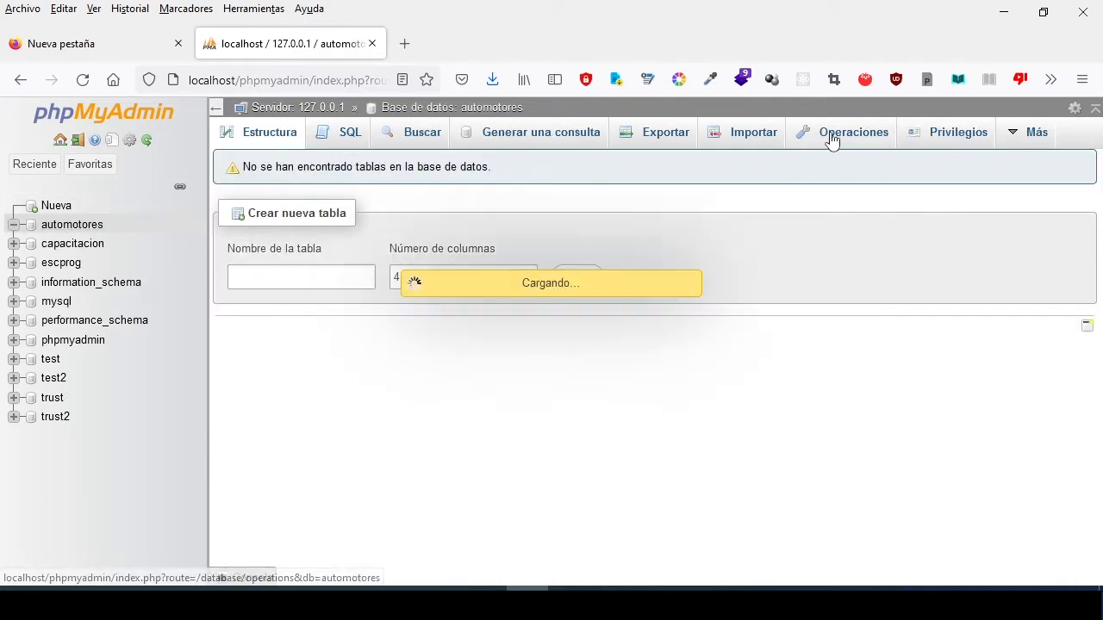
scroll(357, 435, "down", 2)
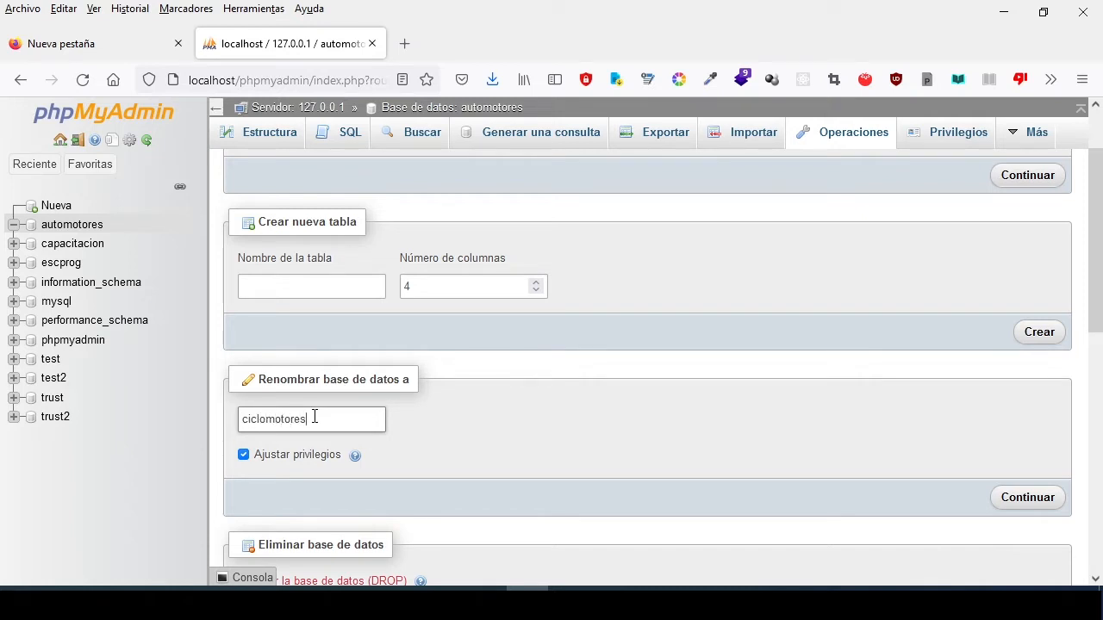
left_click(1030, 499)
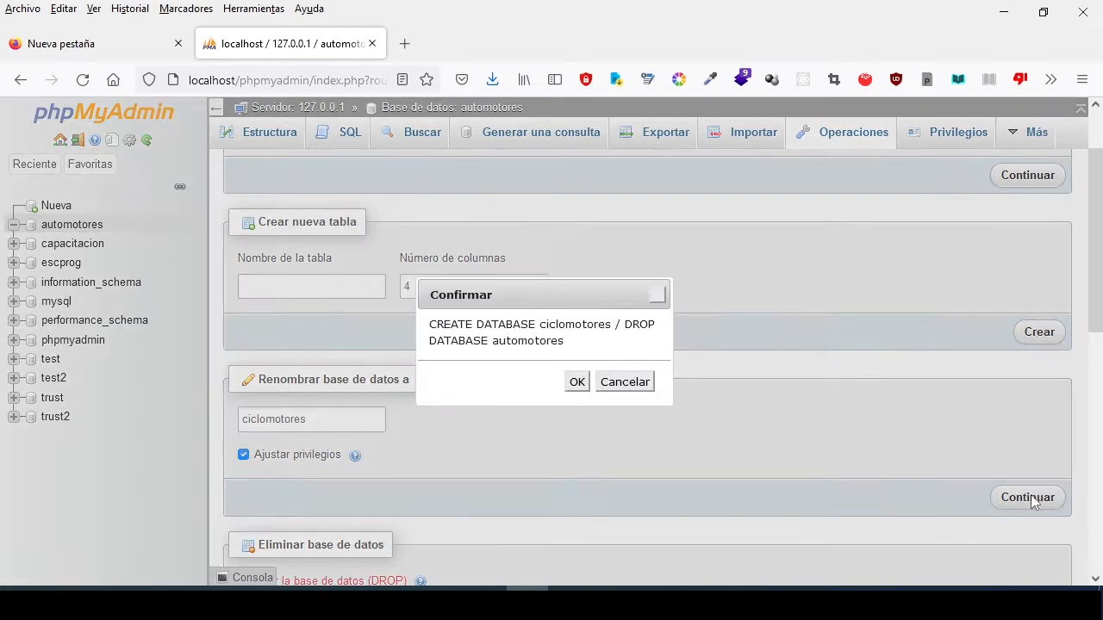
left_click(576, 383)
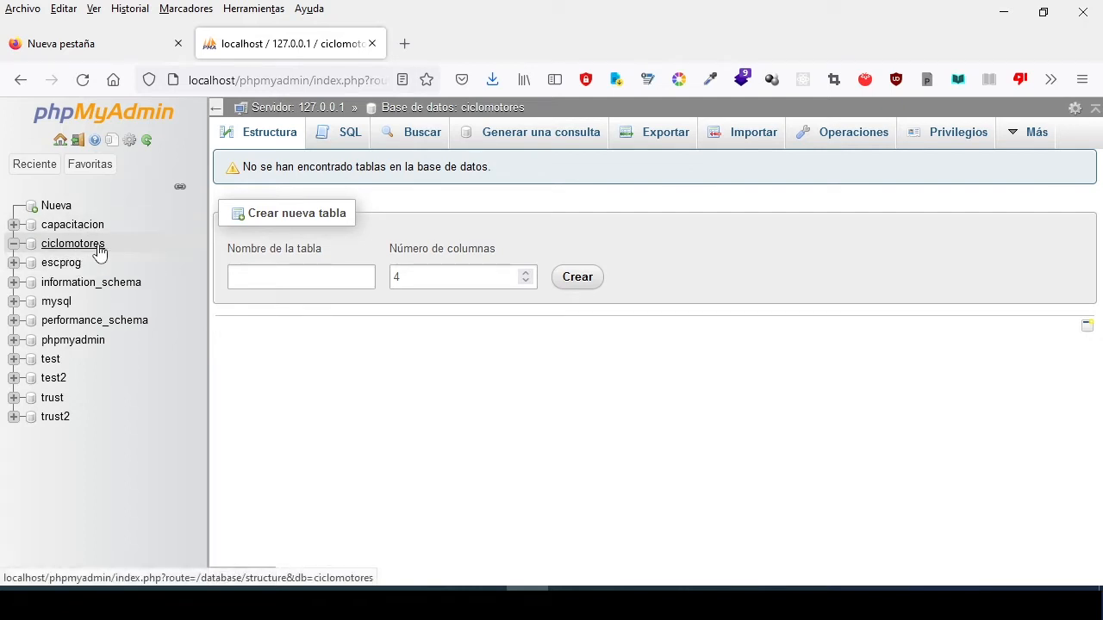
Save the database comment "Esta base de datos para almacenar información de ciclomotores de Aruba SA" for ciclomotores.
left_click(876, 140)
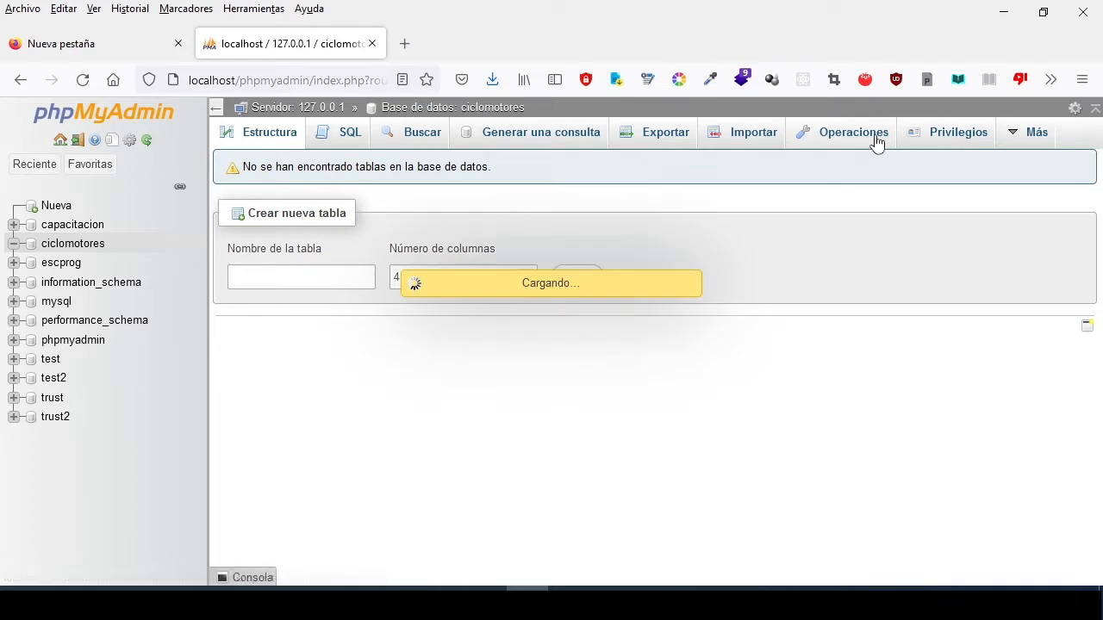
left_click(291, 217)
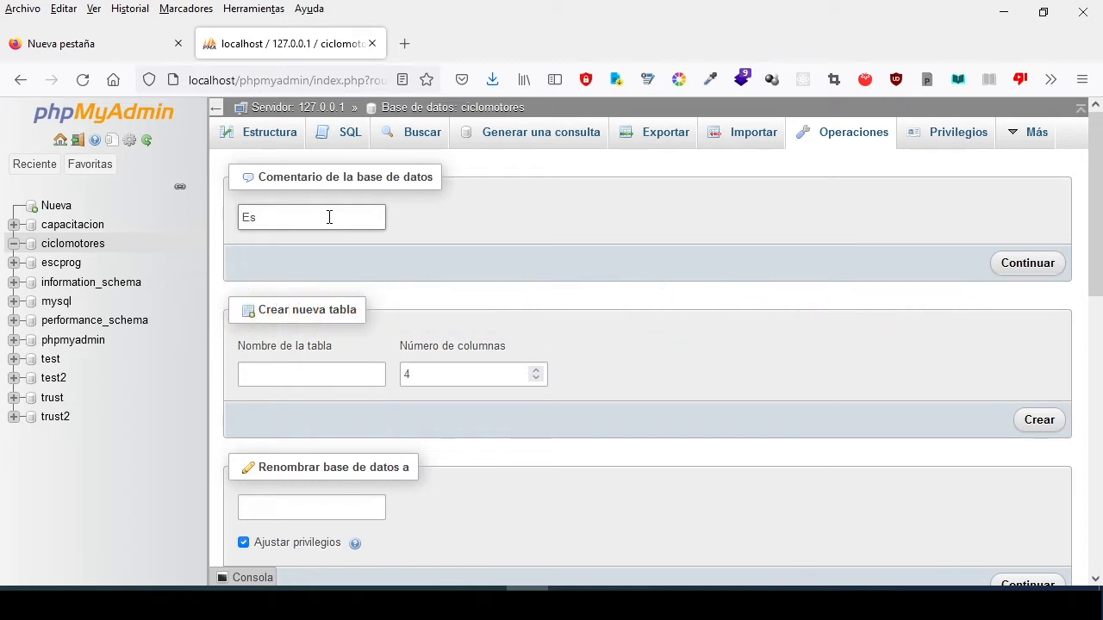
type("Esta base de datos")
type("almacen")
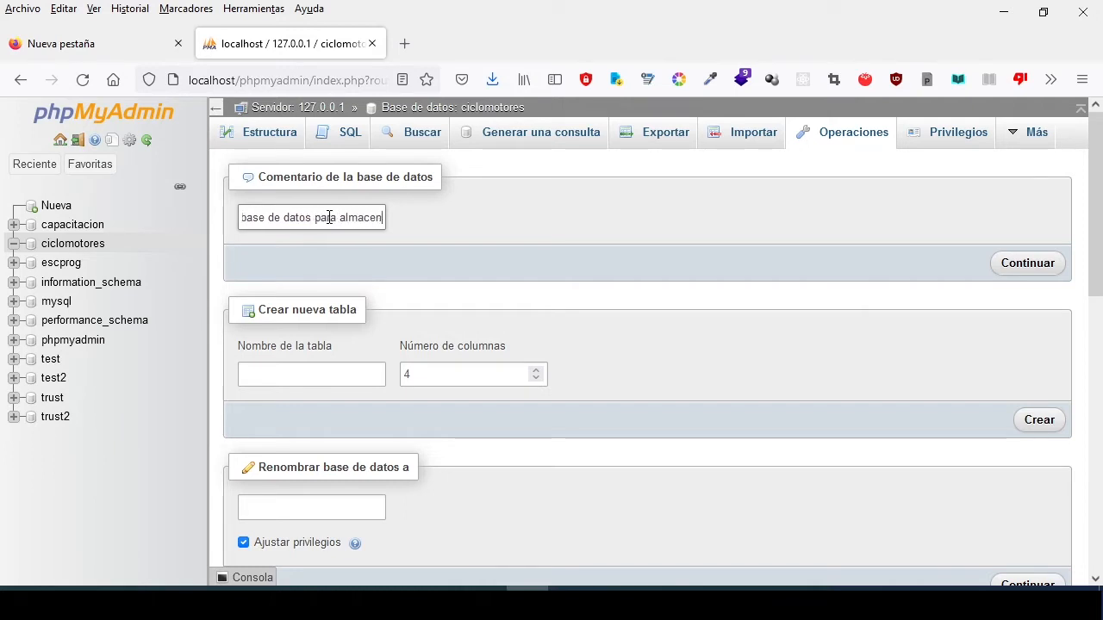
type("ar informaci")
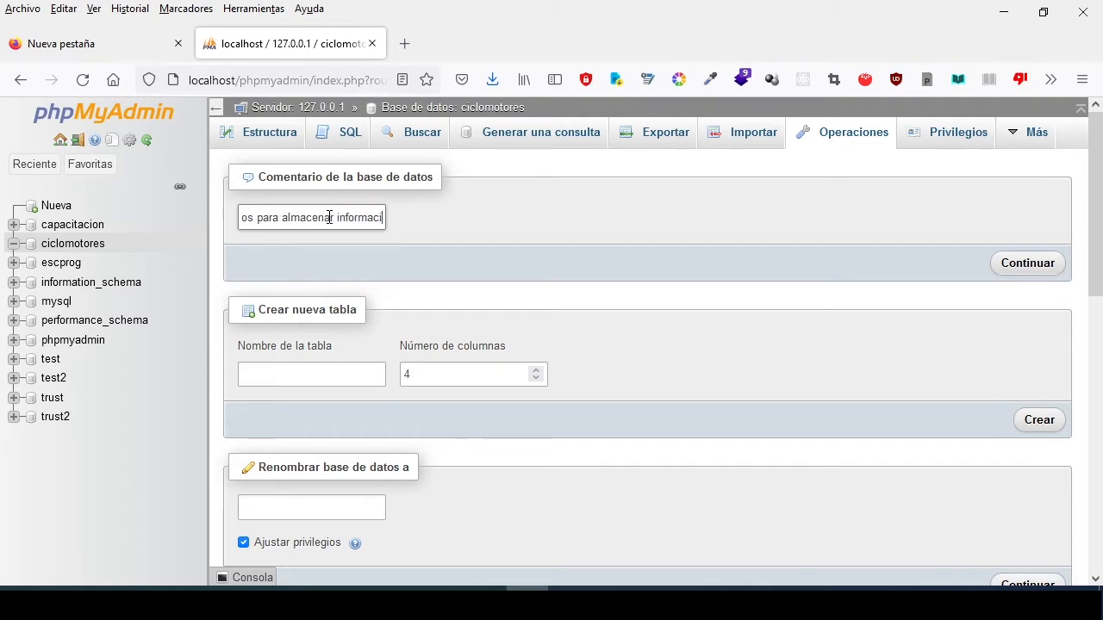
type("ón de ")
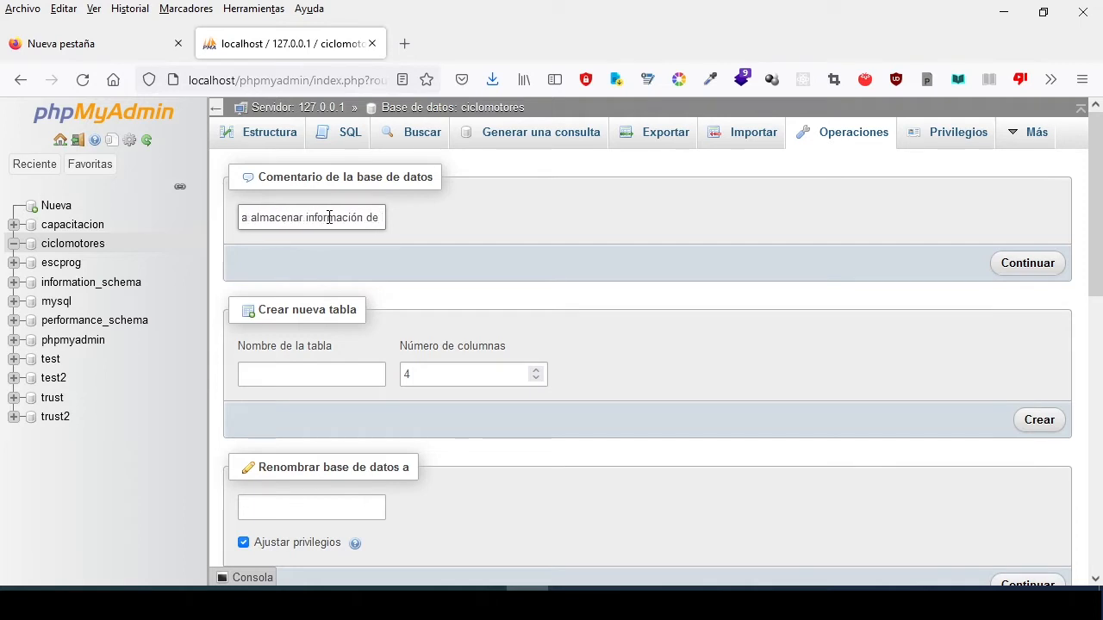
type("ciclom")
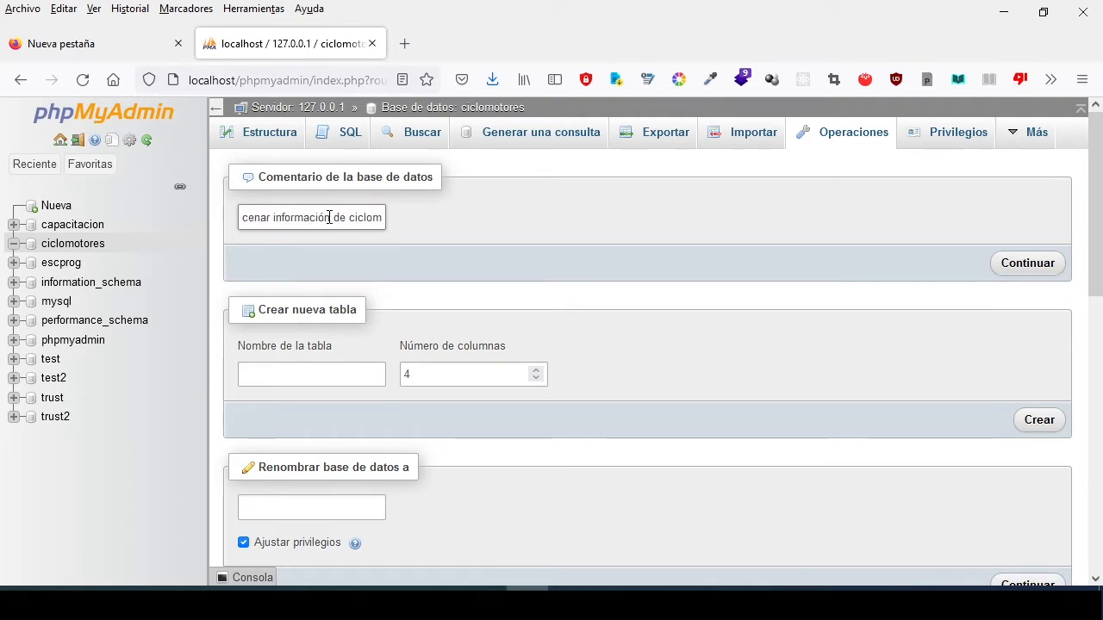
type("otores de")
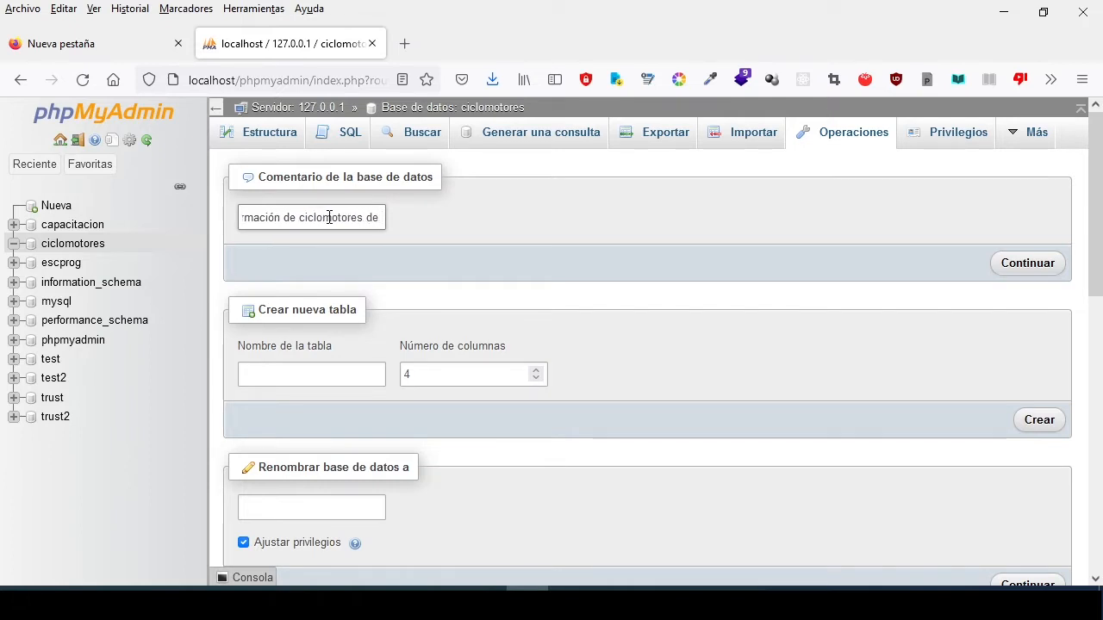
type("Ar")
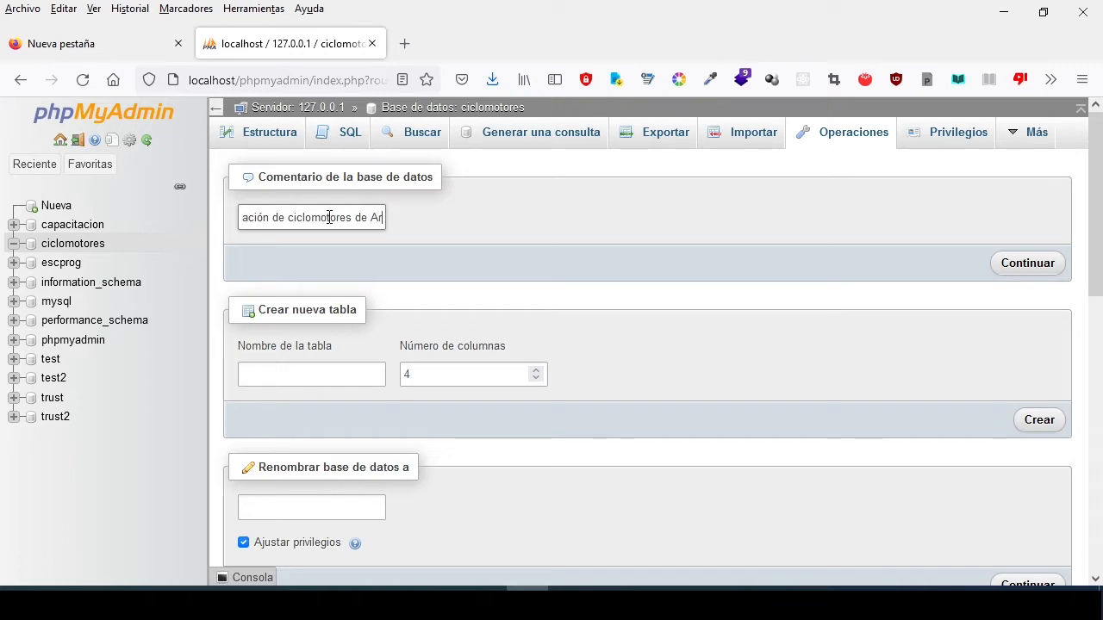
type("uba Sa")
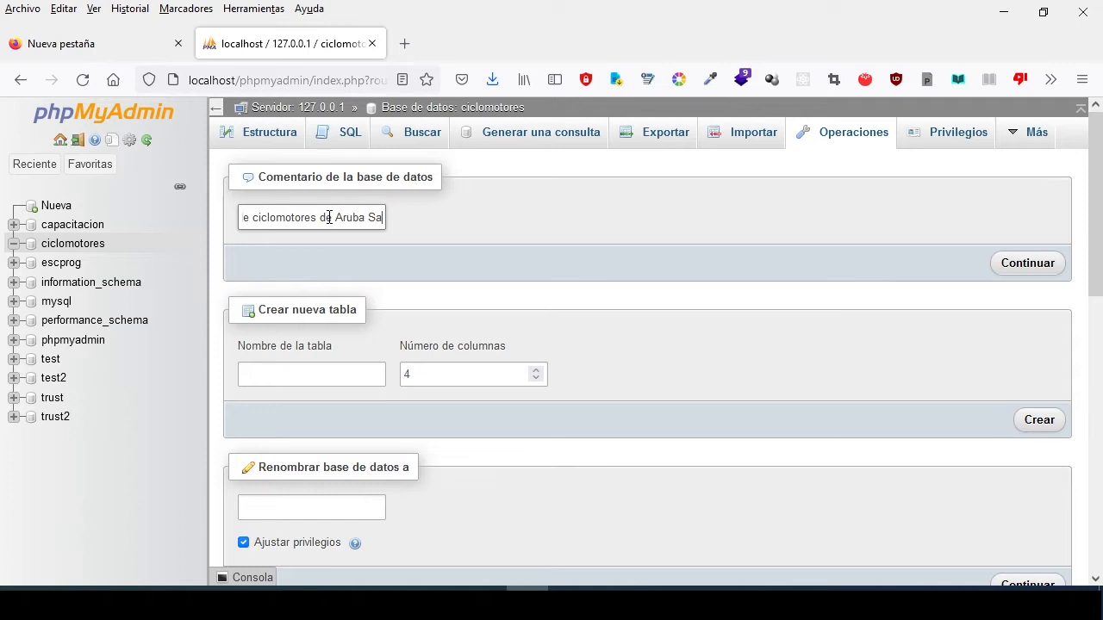
key("BackSpace")
type("A")
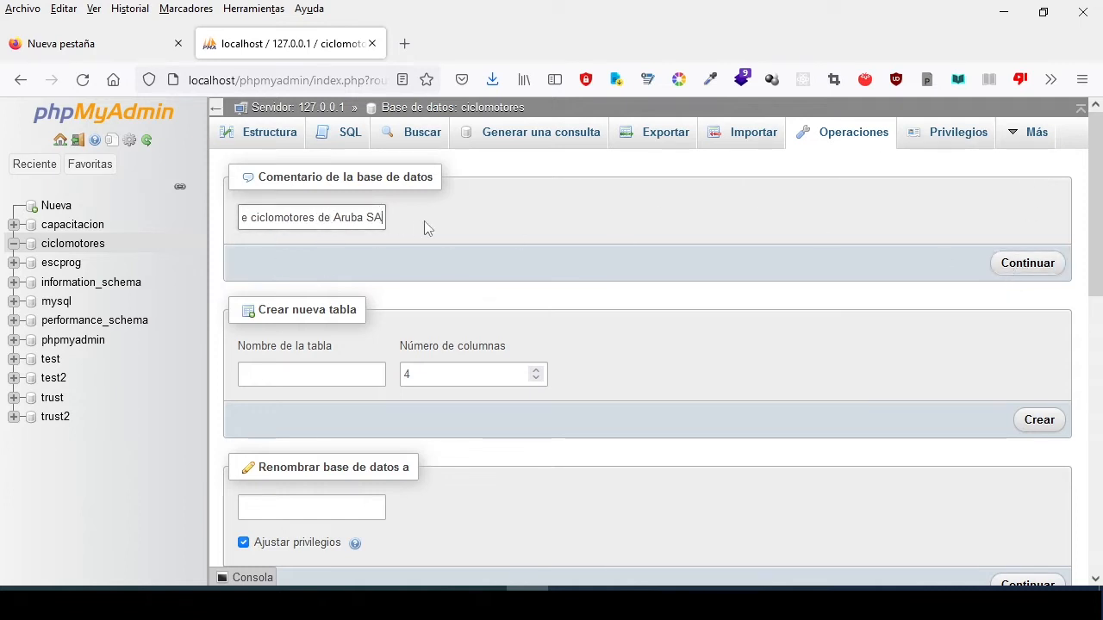
left_click(1026, 265)
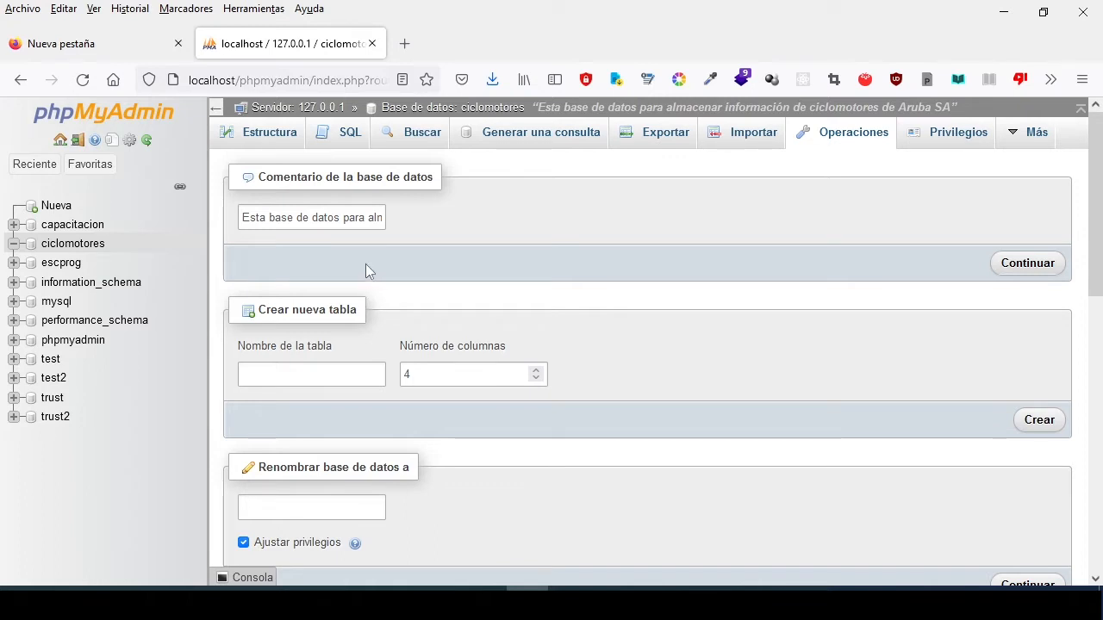
scroll(366, 243, "down", 3)
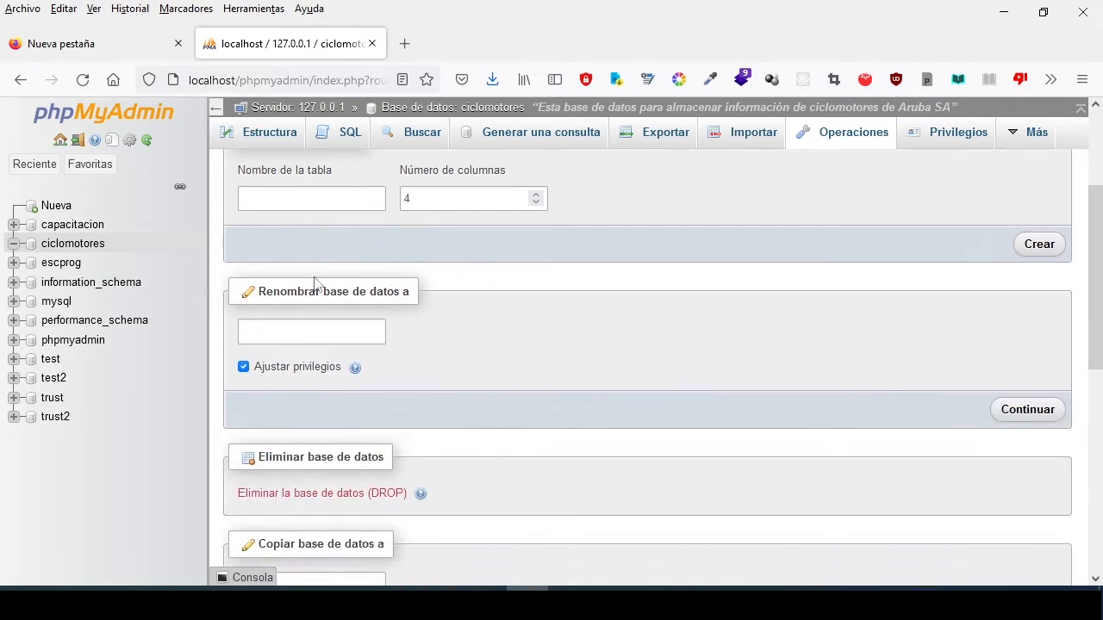
scroll(344, 253, "up", 3)
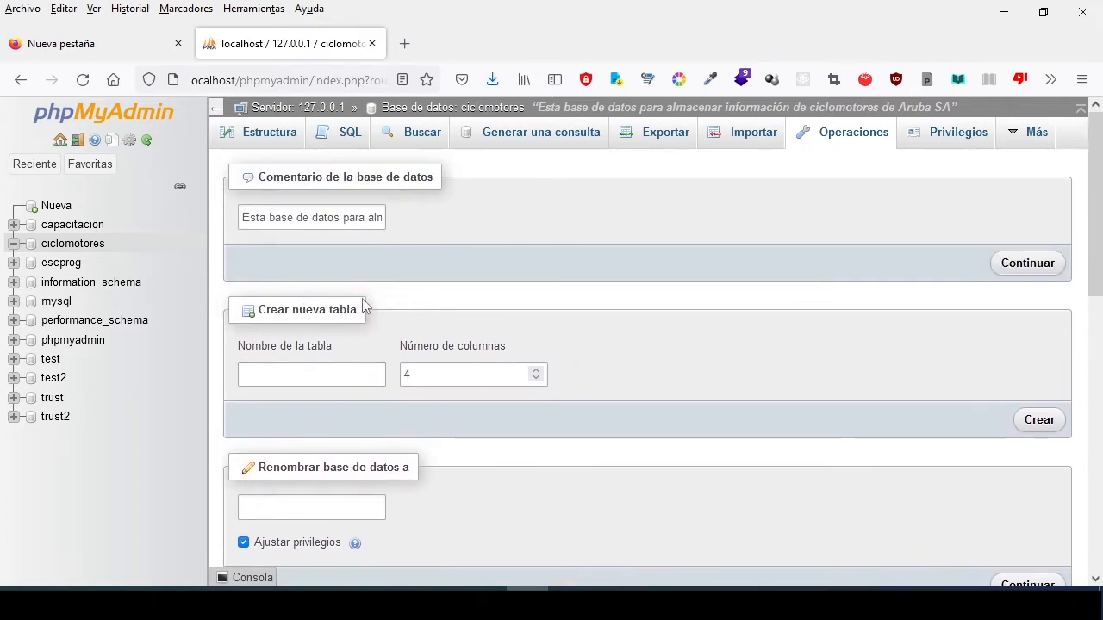
left_click(340, 374)
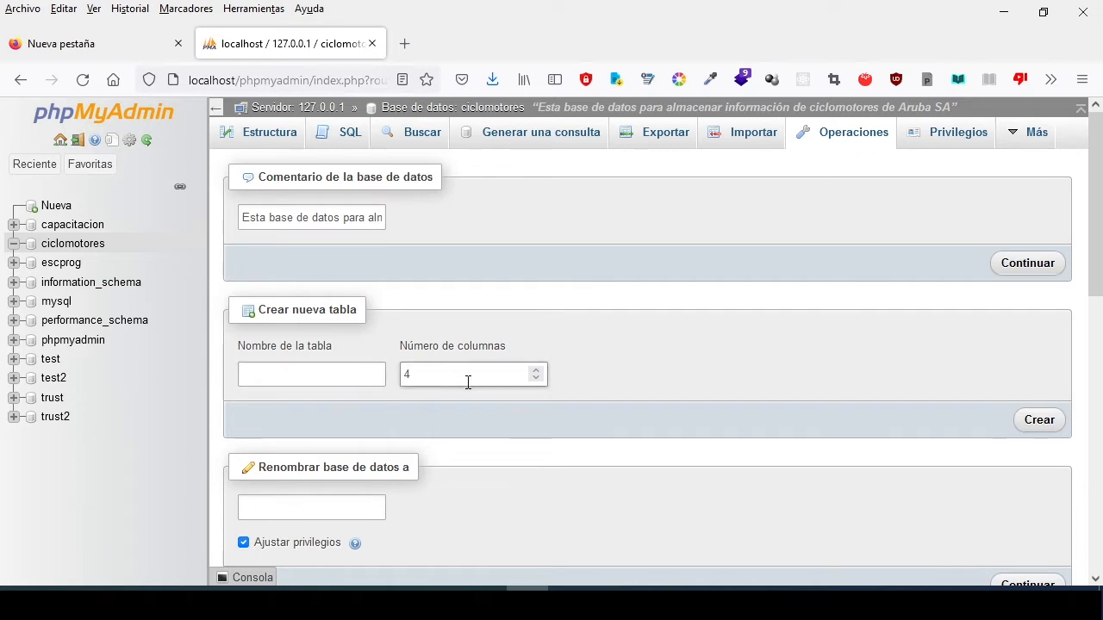
left_click(72, 244)
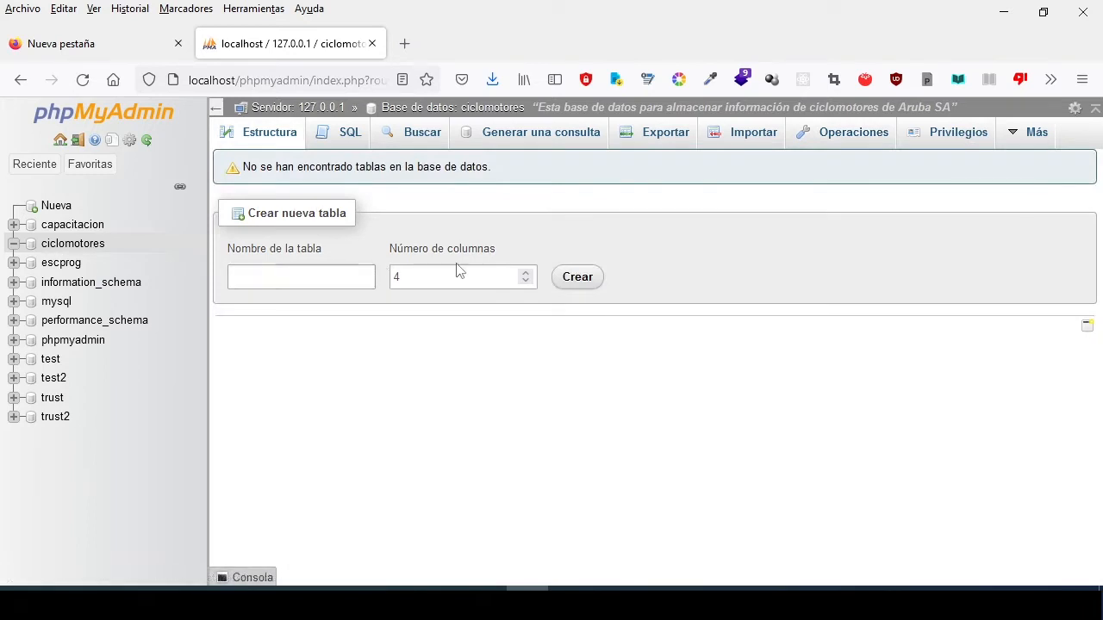
Copy the ciclomotores database, structure and data, to a new database named ciclomotores2.
left_click(843, 136)
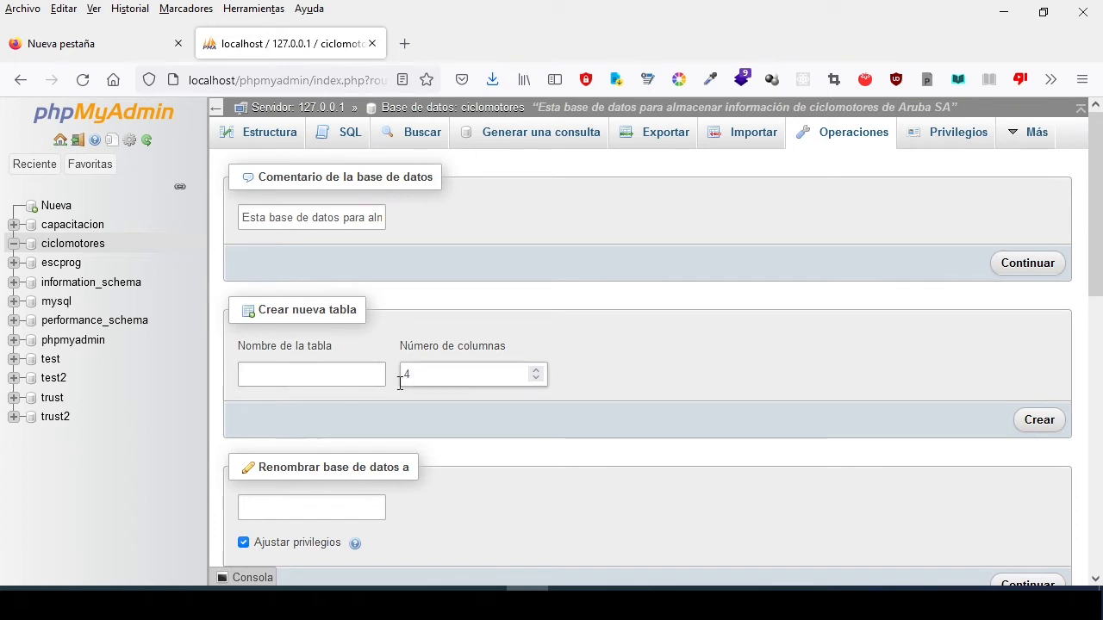
scroll(348, 370, "down", 3)
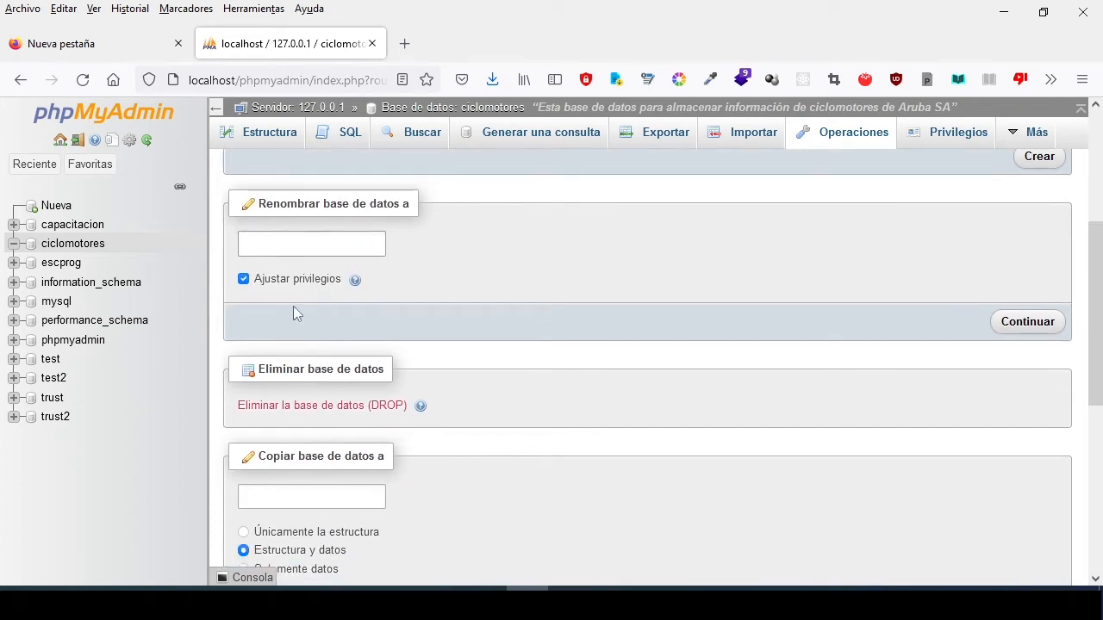
scroll(290, 318, "down", 2)
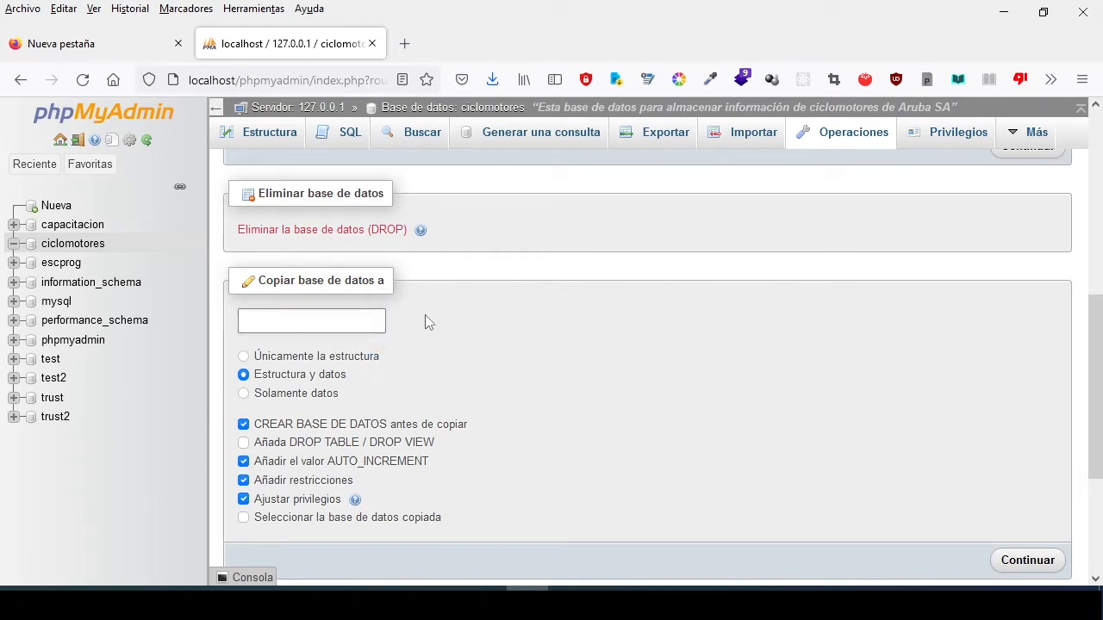
type("Ci")
key("BackSpace")
type("lo")
key("BackSpace")
key("BackSpace")
type("clomote")
type("res2")
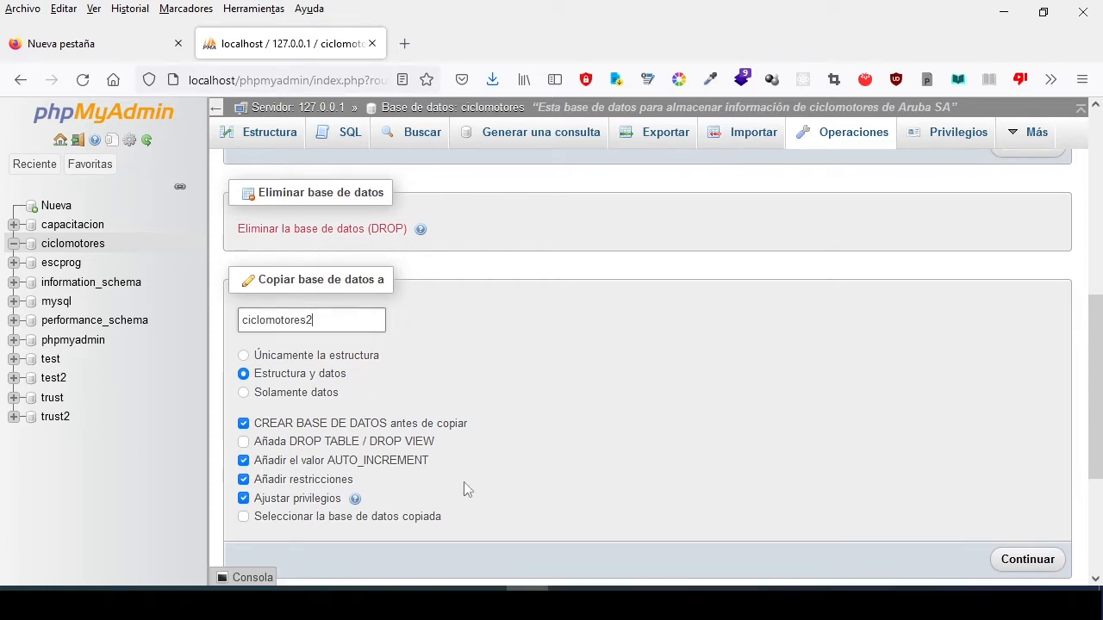
scroll(463, 489, "down", 2)
left_click(1005, 385)
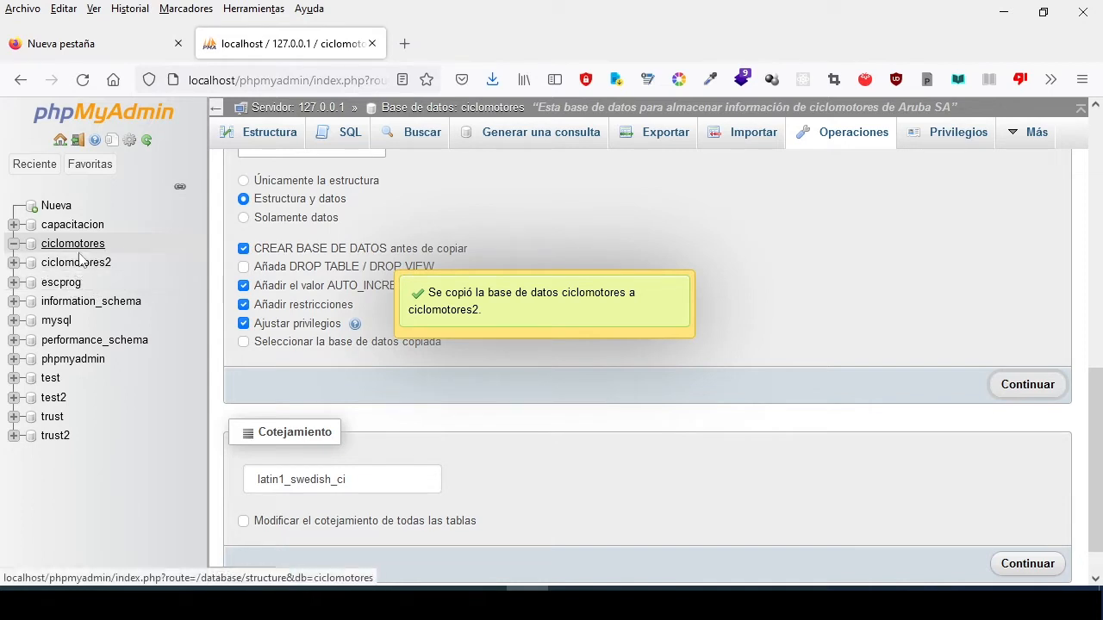
Drop the original ciclomotores database and confirm its deletion.
scroll(577, 399, "down", 1)
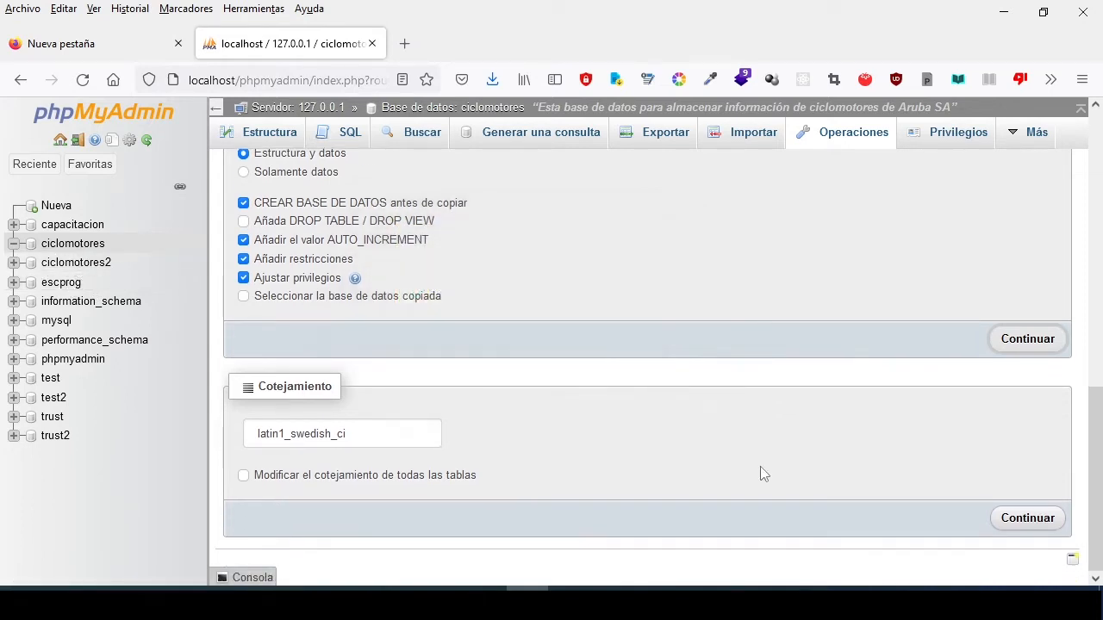
scroll(760, 466, "up", 7)
scroll(743, 337, "up", 1)
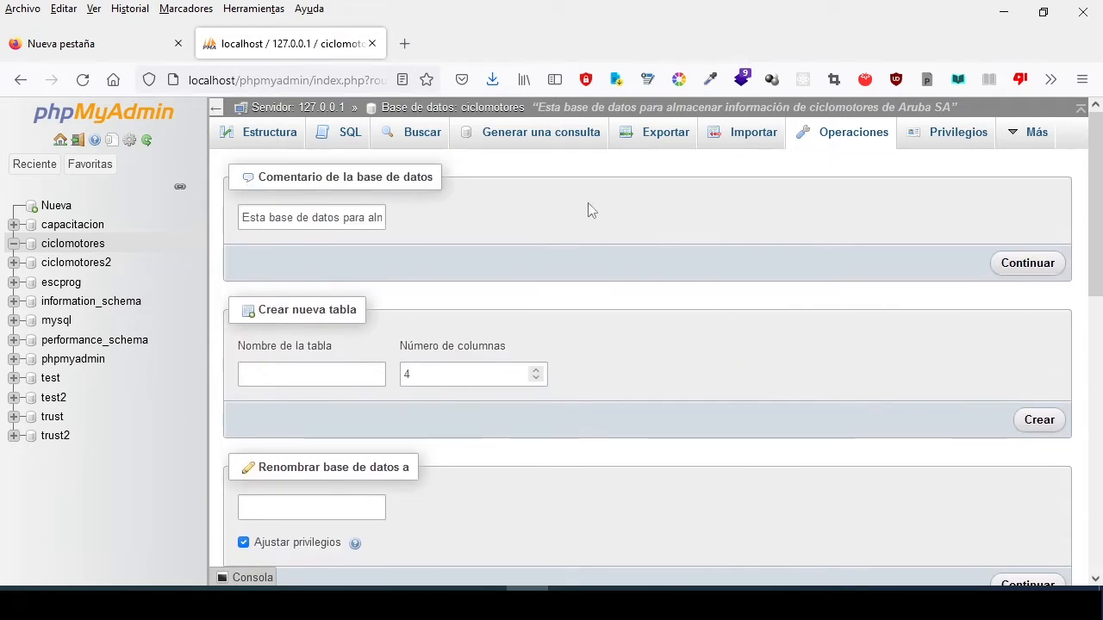
left_click(43, 247)
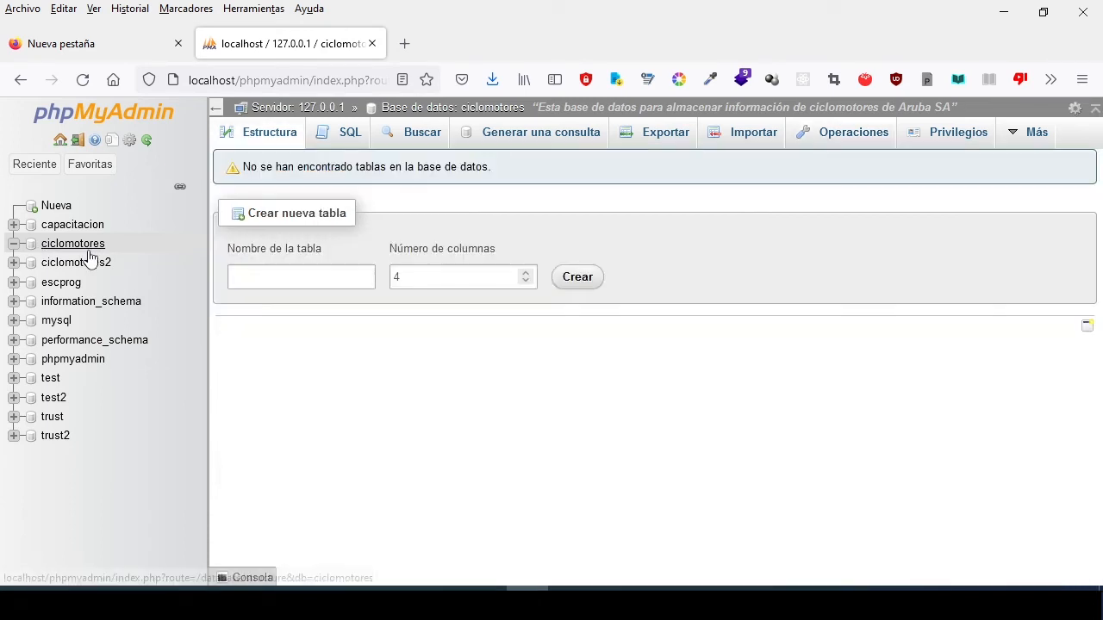
left_click(840, 140)
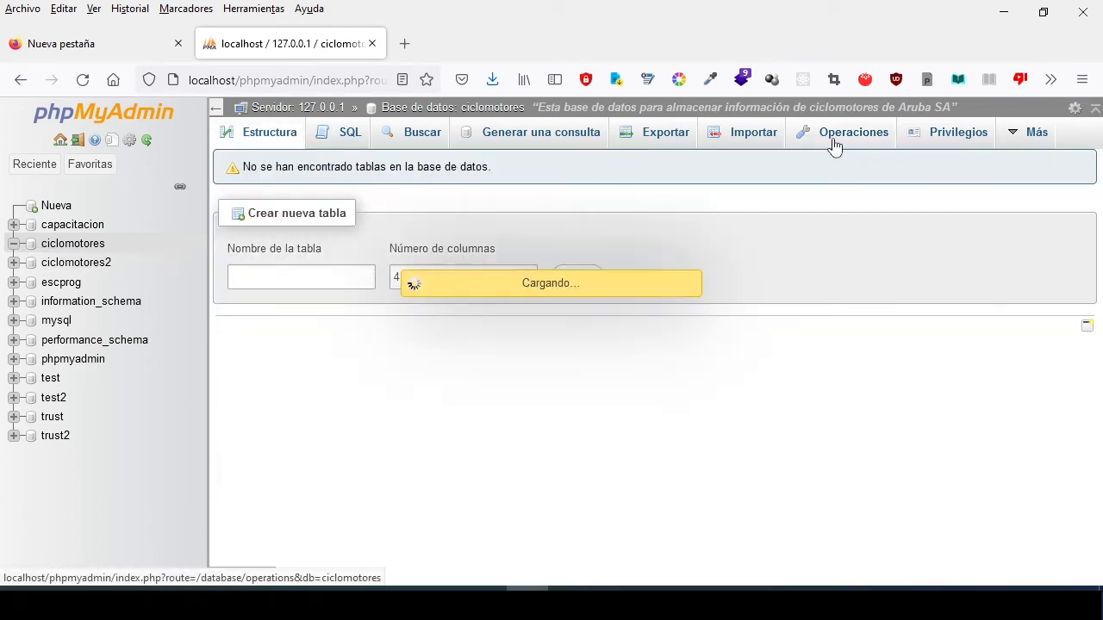
scroll(341, 431, "down", 3)
left_click(322, 407)
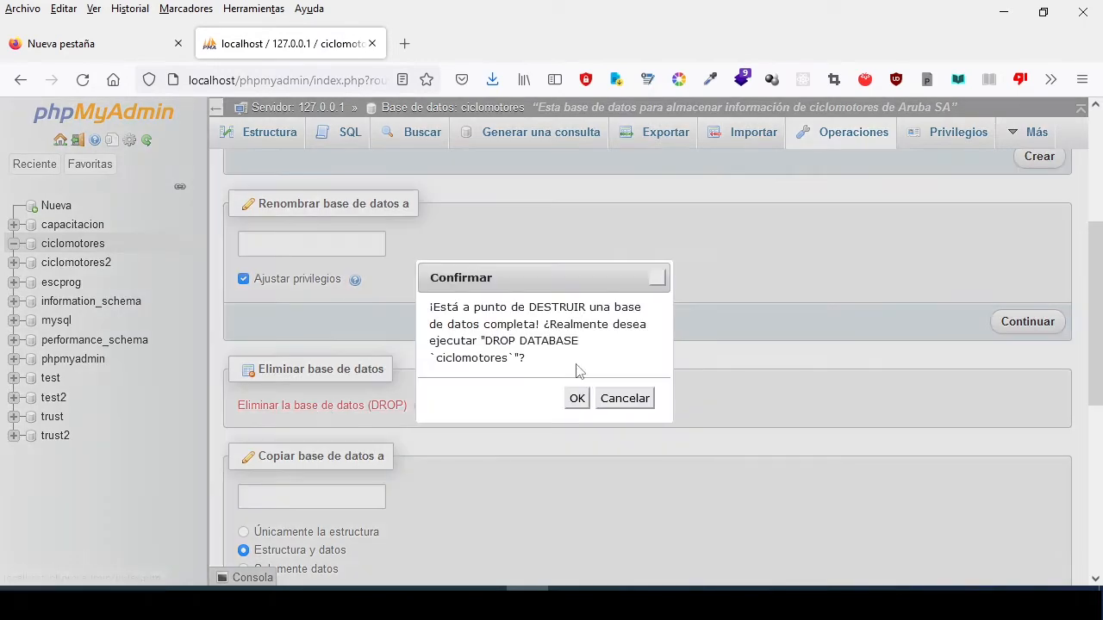
left_click(577, 398)
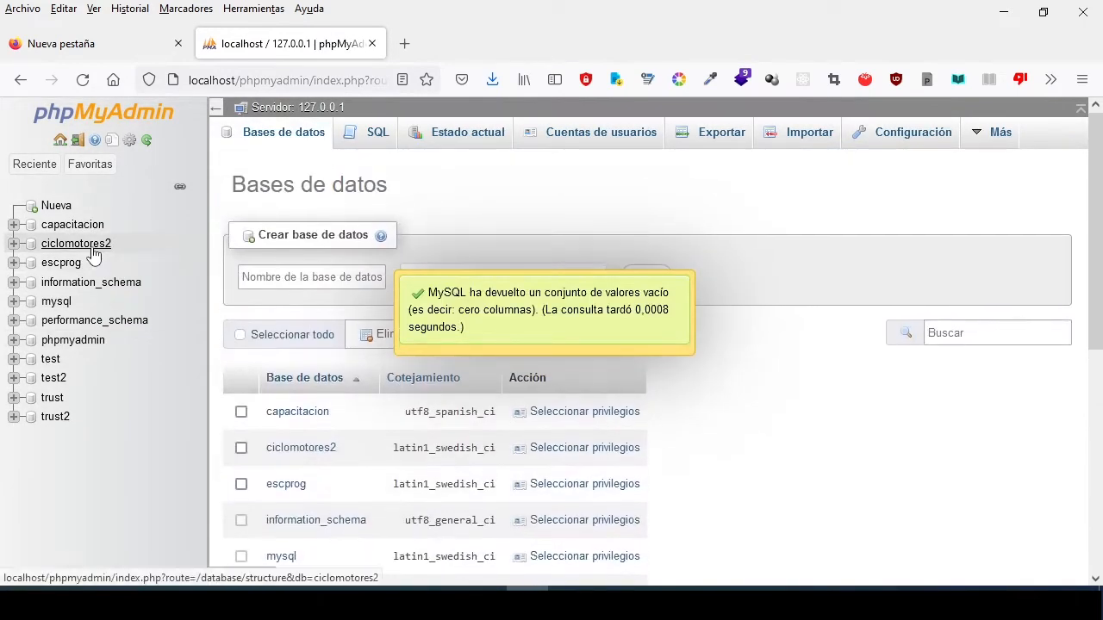
Drop the copied database ciclomotores2 and confirm its deletion.
left_click(86, 244)
left_click(851, 136)
scroll(405, 392, "down", 5)
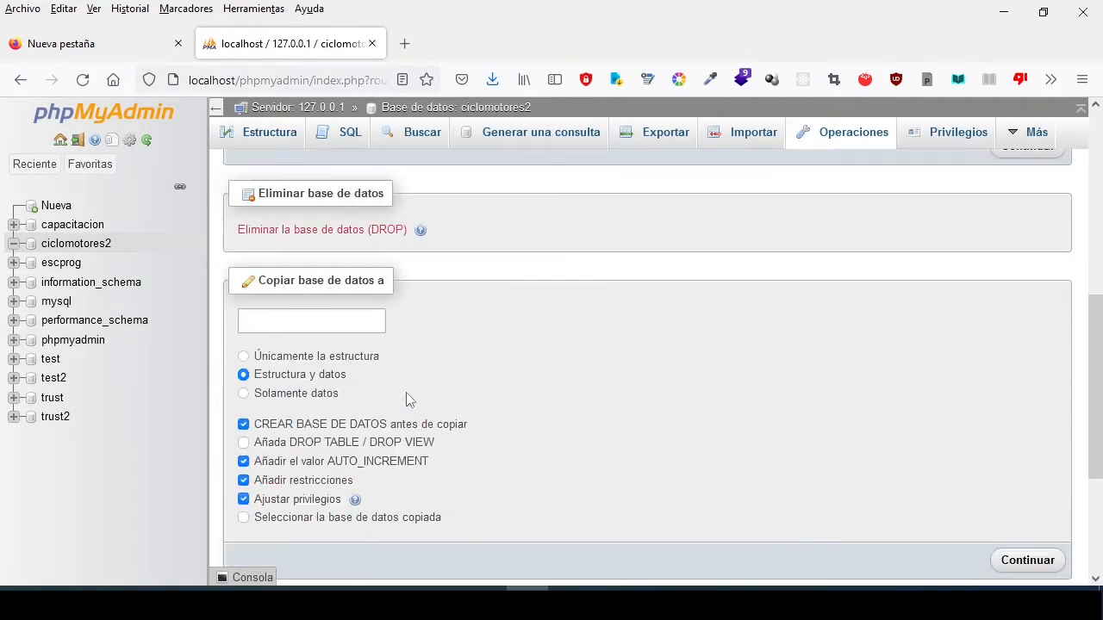
left_click(311, 231)
left_click(575, 397)
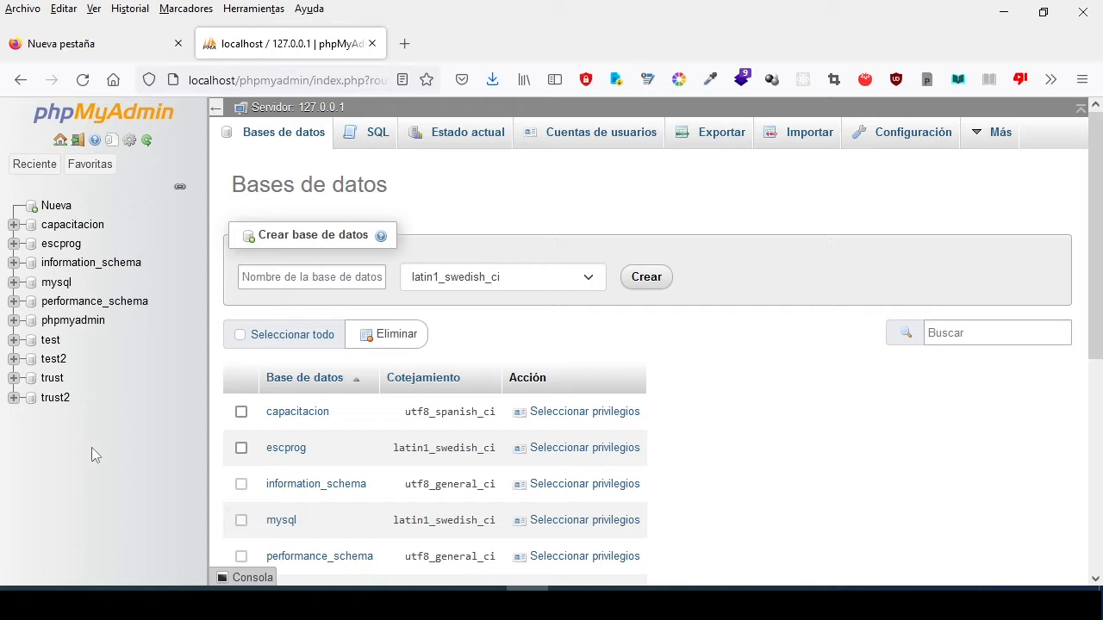
Export the escprog database with the quick method in SQL format, saving it as escprog.sql on the desktop.
left_click(62, 247)
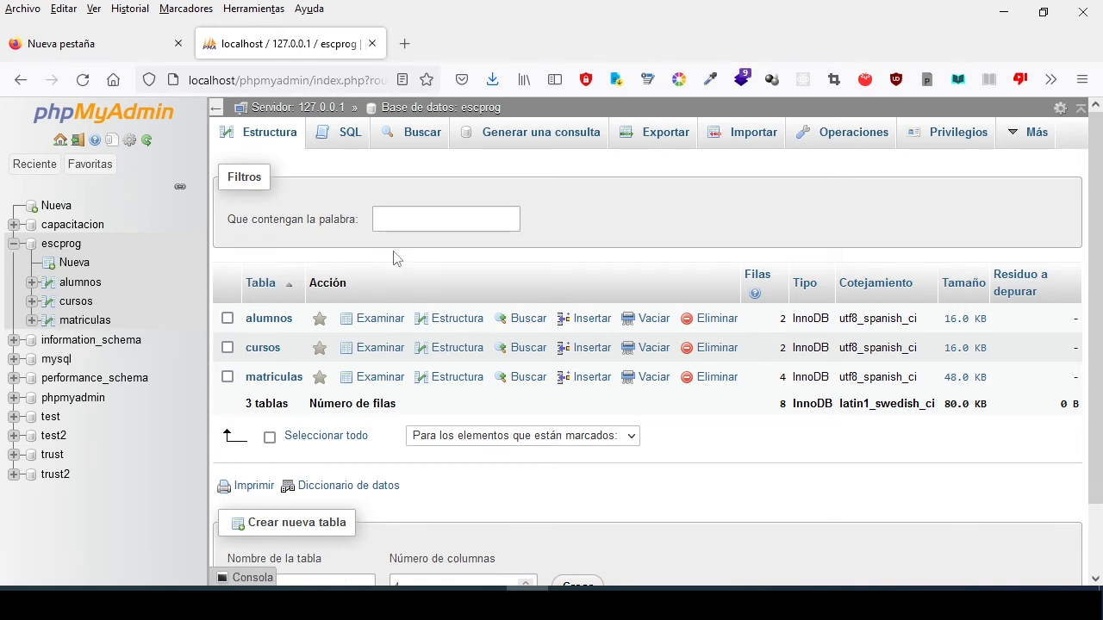
left_click(661, 134)
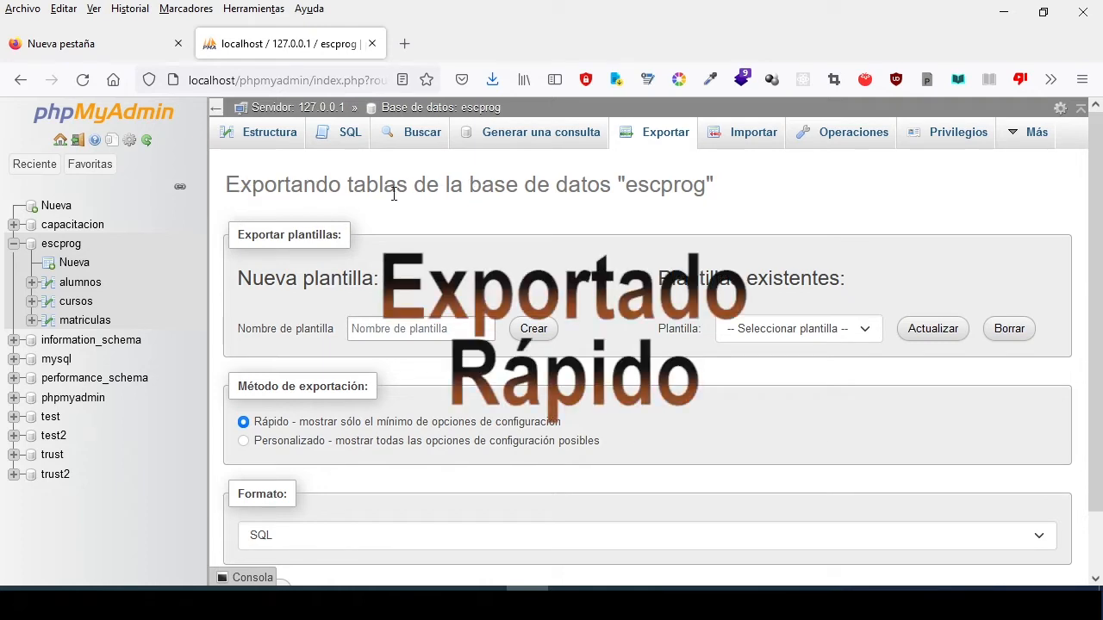
scroll(645, 202, "down", 1)
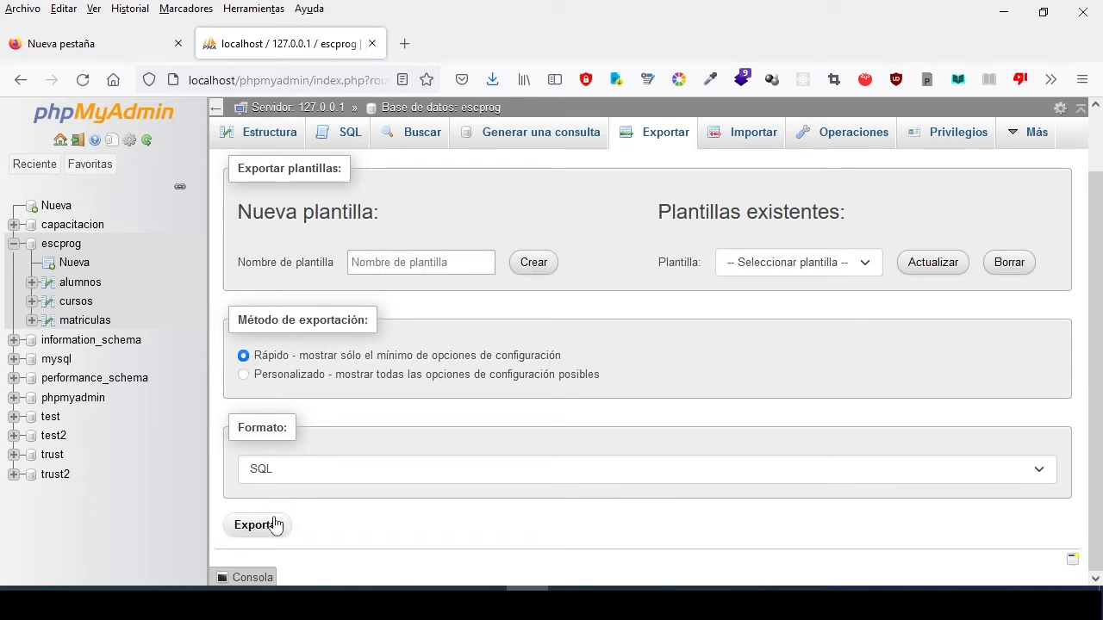
left_click(452, 262)
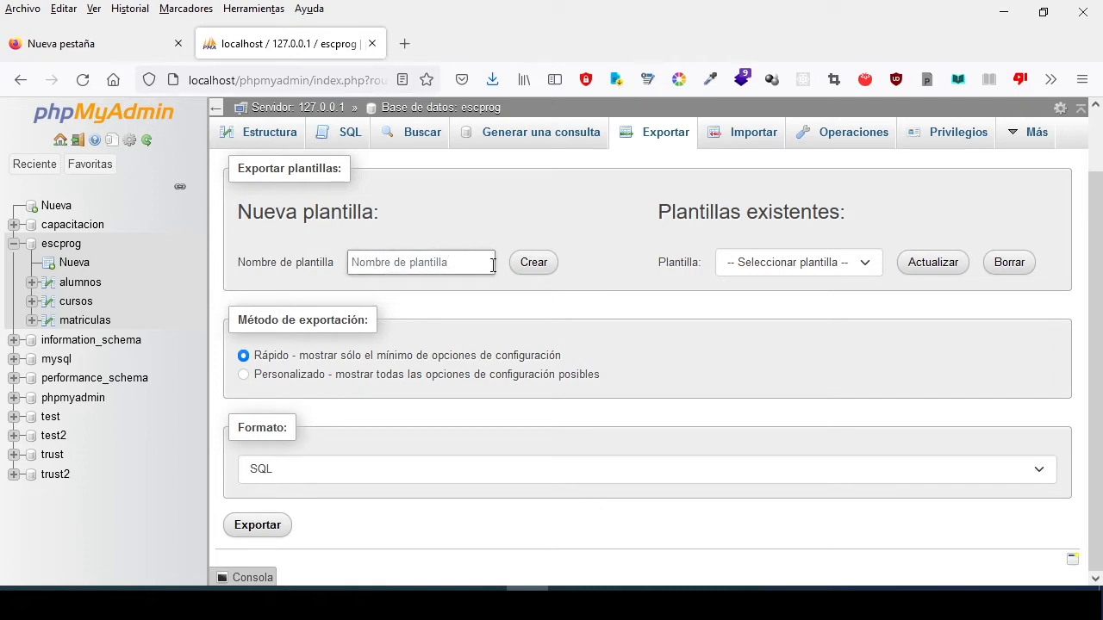
left_click(253, 535)
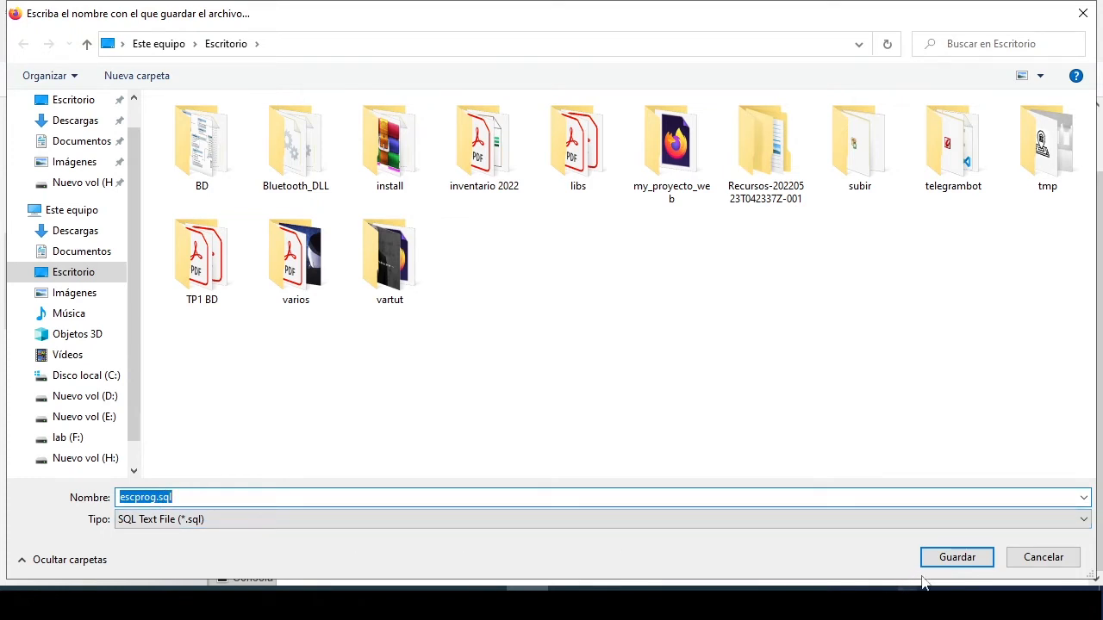
left_click(952, 560)
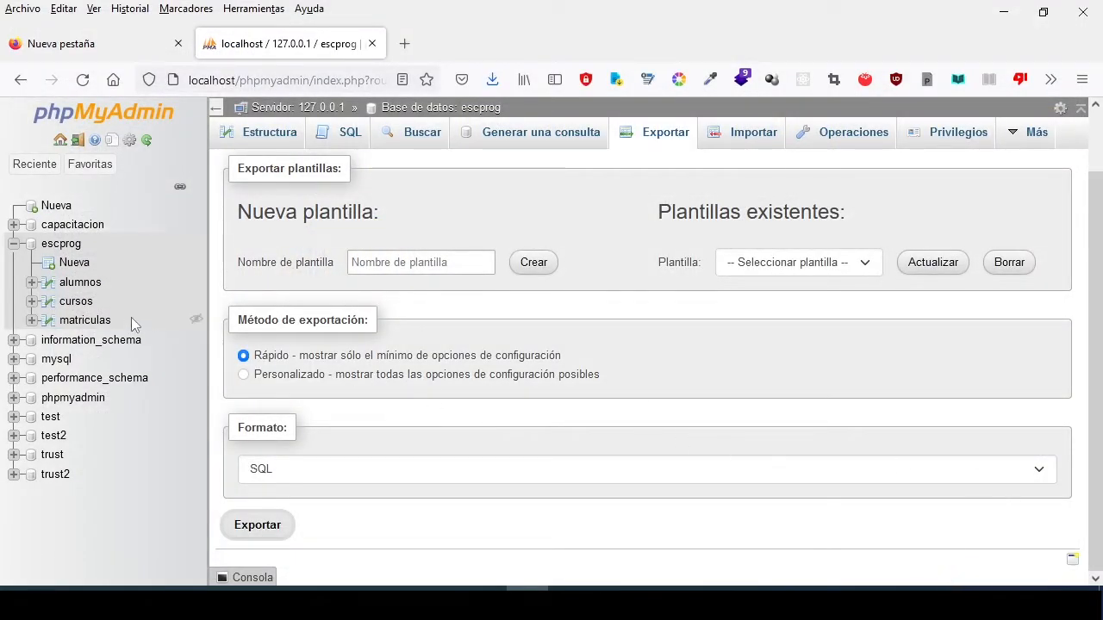
Check the desktop for the exported escprog.sql file and return to the browser.
left_click(1003, 11)
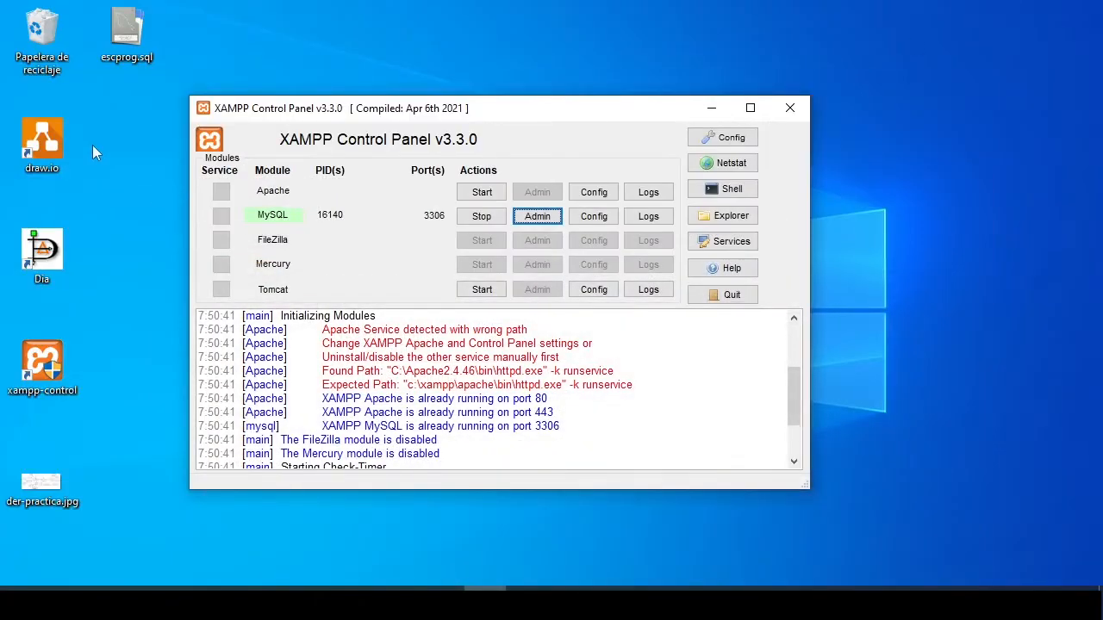
left_click(121, 39)
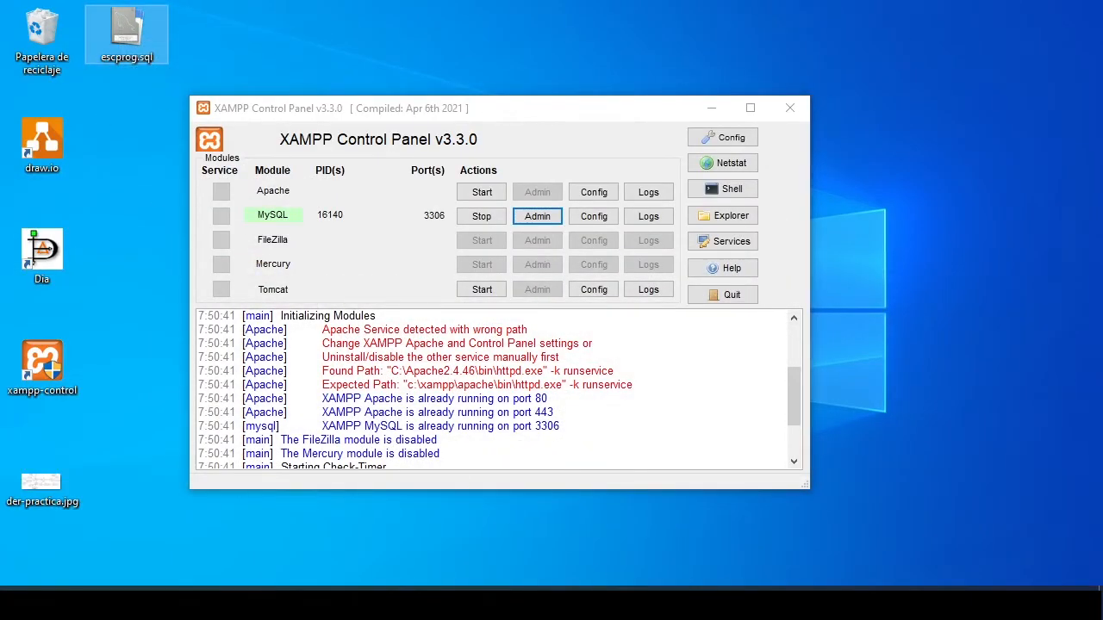
left_click(528, 603)
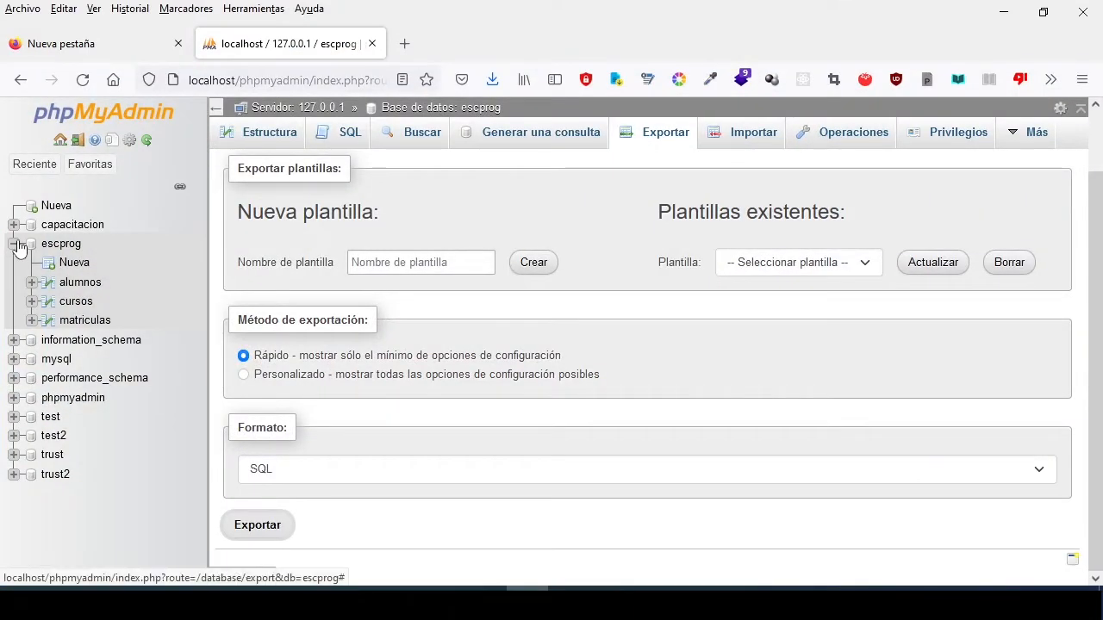
Browse the alumnos, cursos and matriculas tables of escprog, then return to the database's structure overview.
left_click(17, 245)
left_click(17, 246)
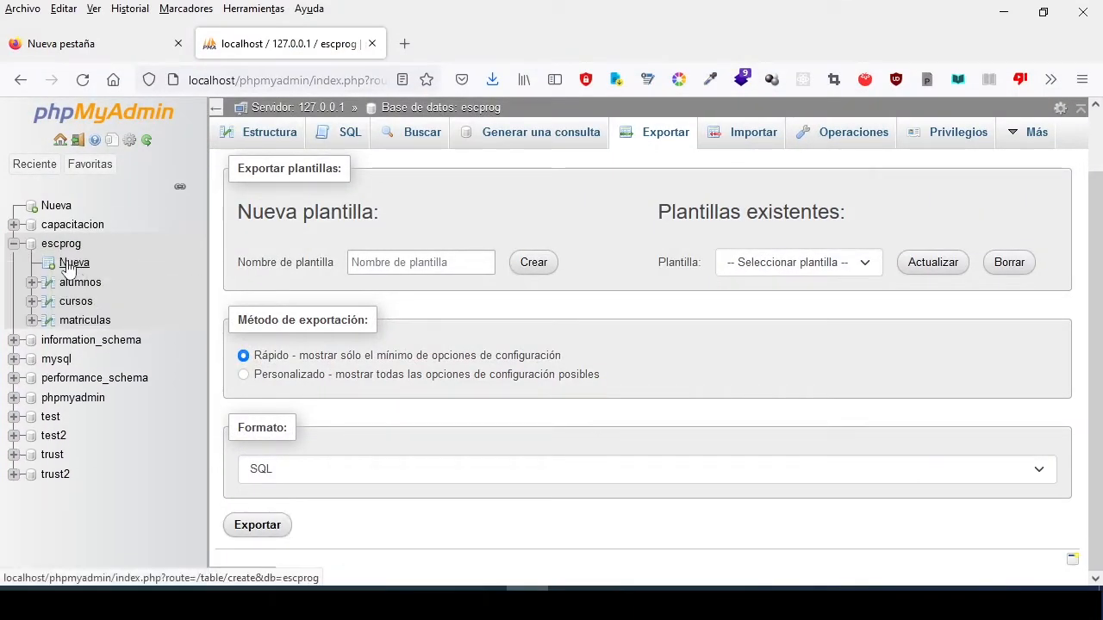
left_click(69, 263)
left_click(77, 285)
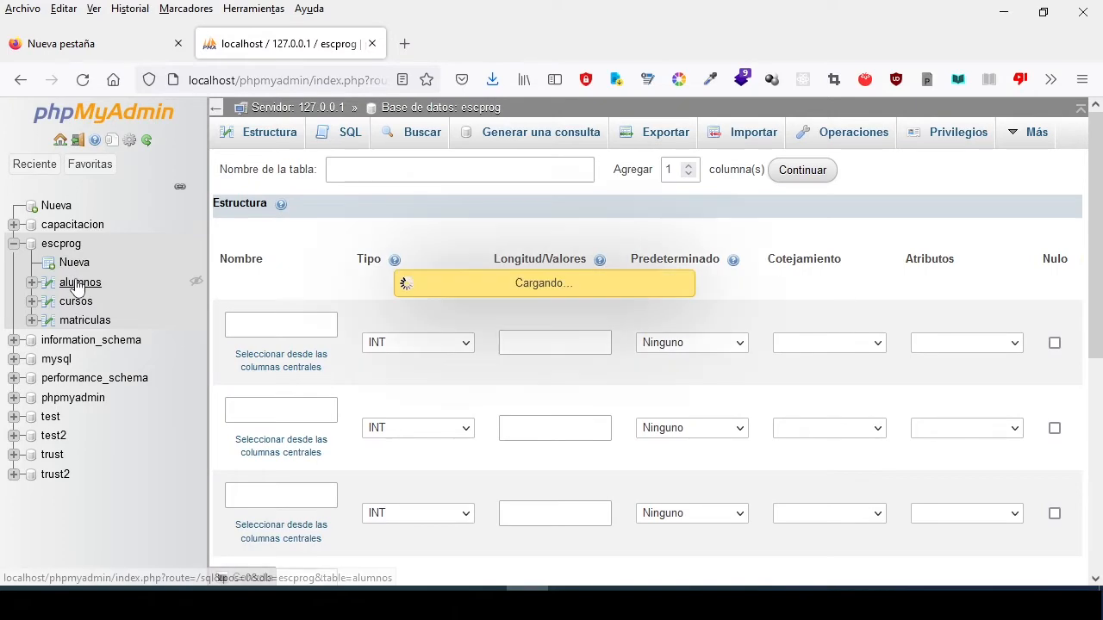
left_click(76, 301)
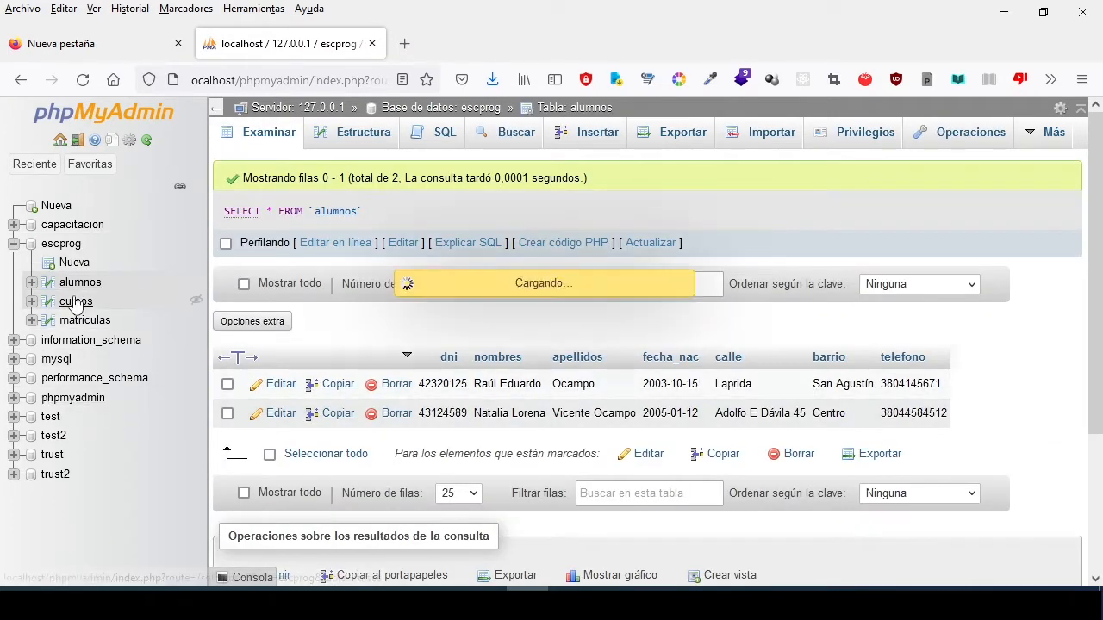
left_click(86, 321)
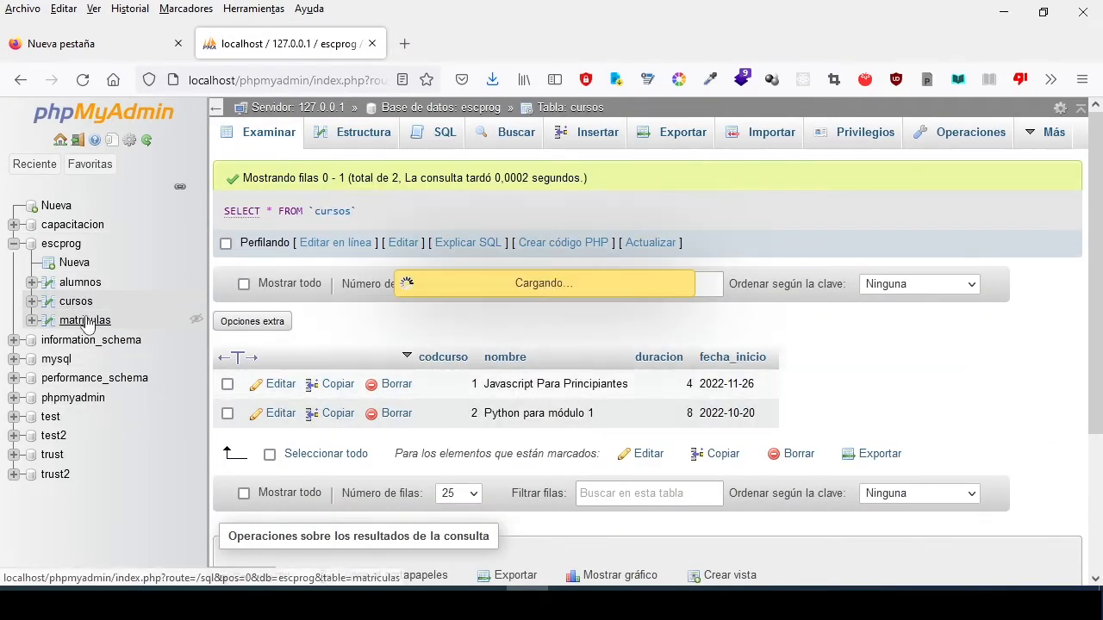
left_click(74, 243)
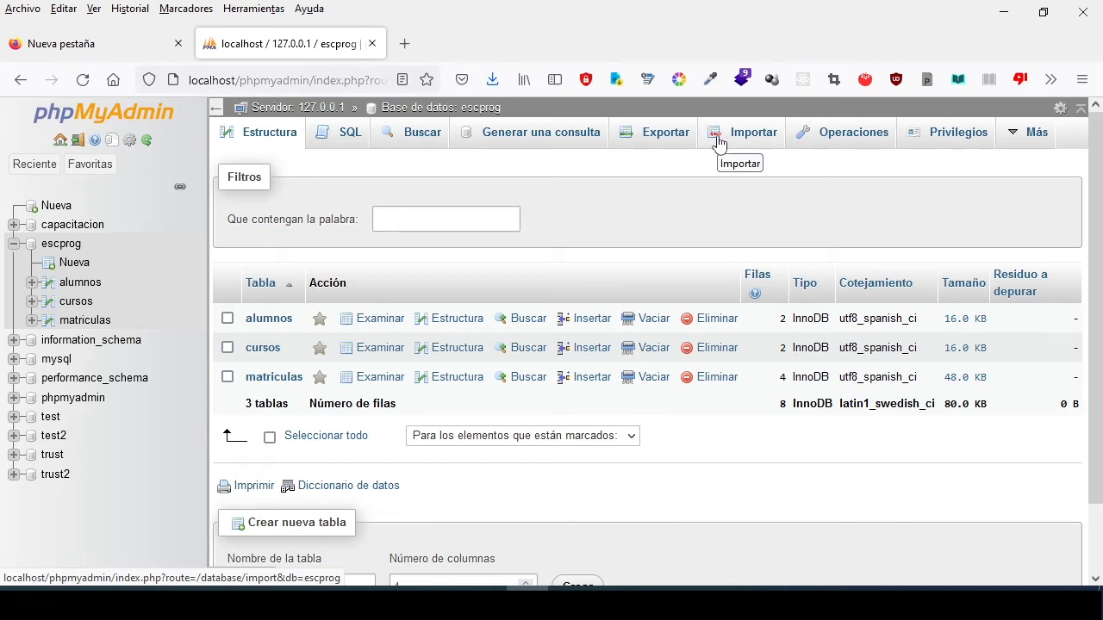
Drop the escprog database and confirm its deletion.
left_click(12, 245)
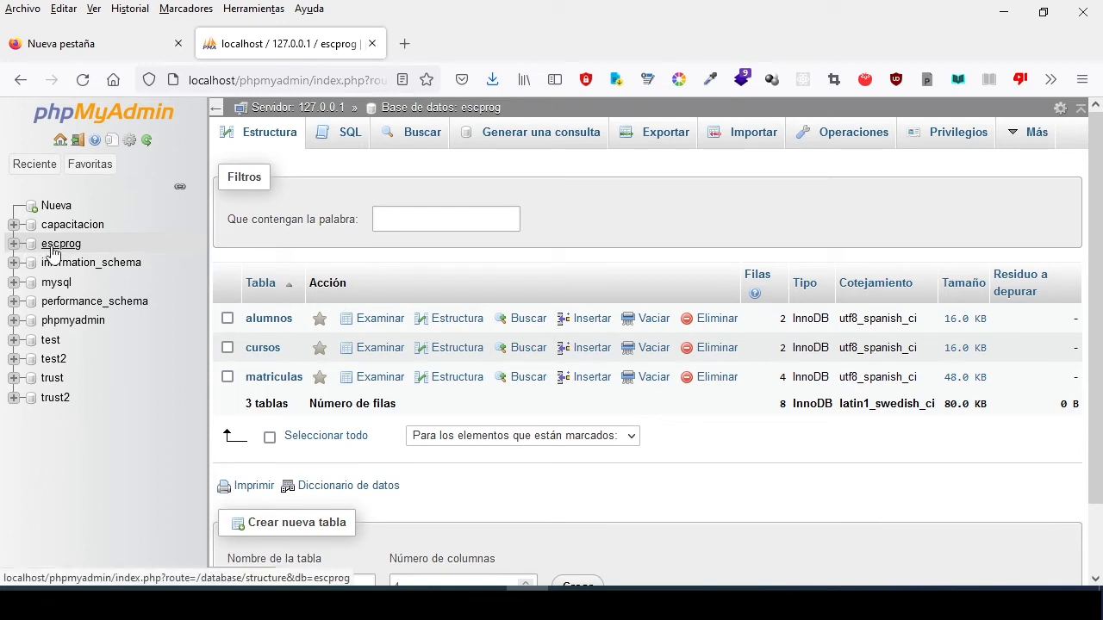
left_click(57, 246)
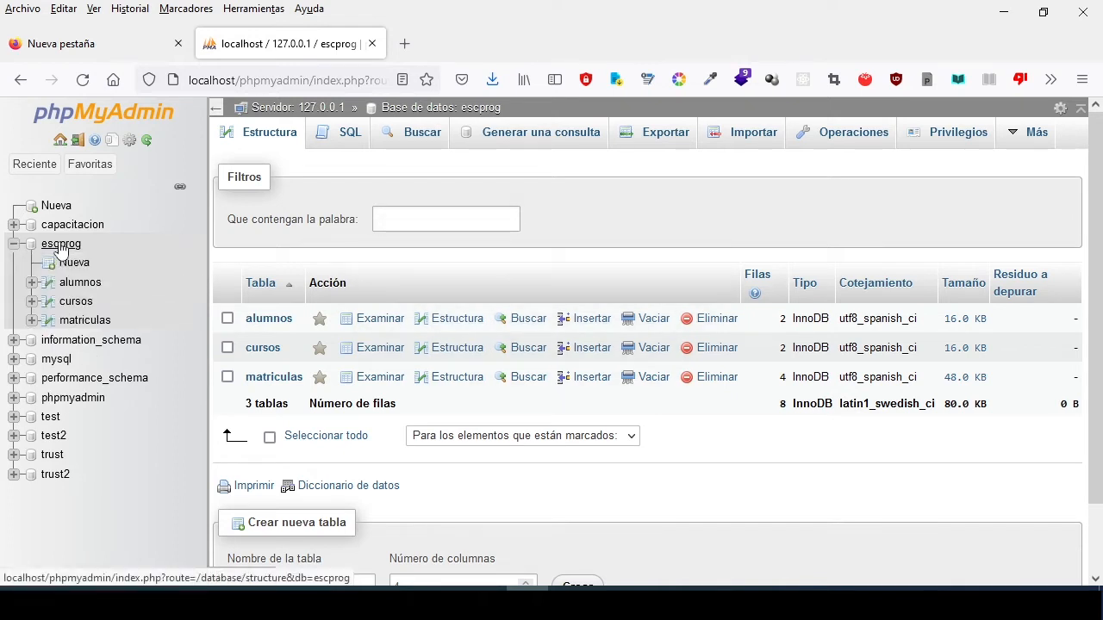
left_click(14, 243)
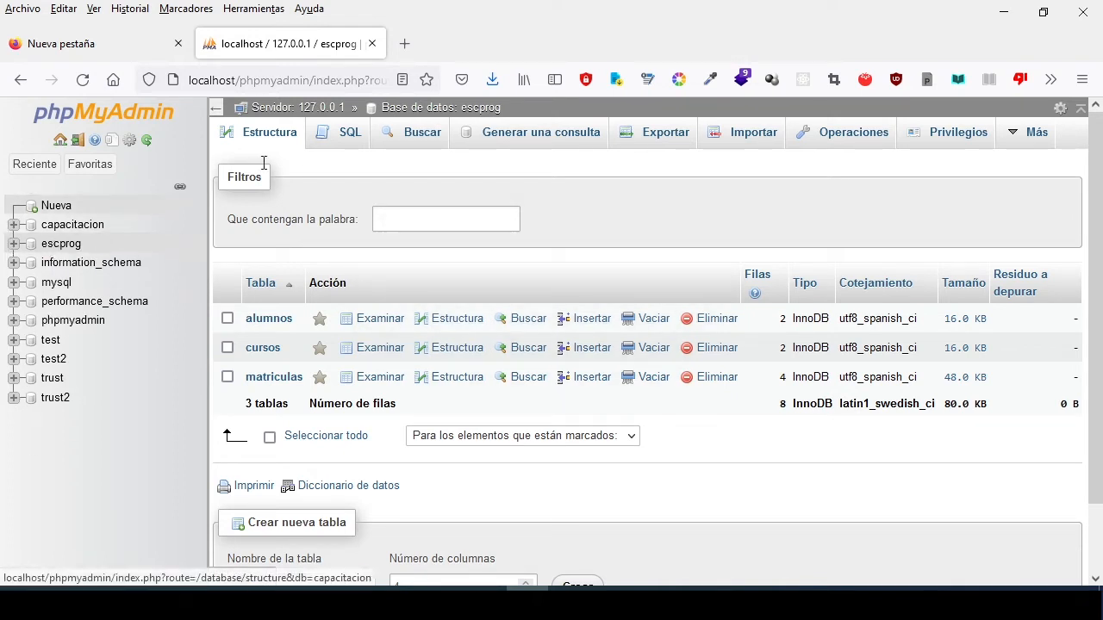
left_click(853, 143)
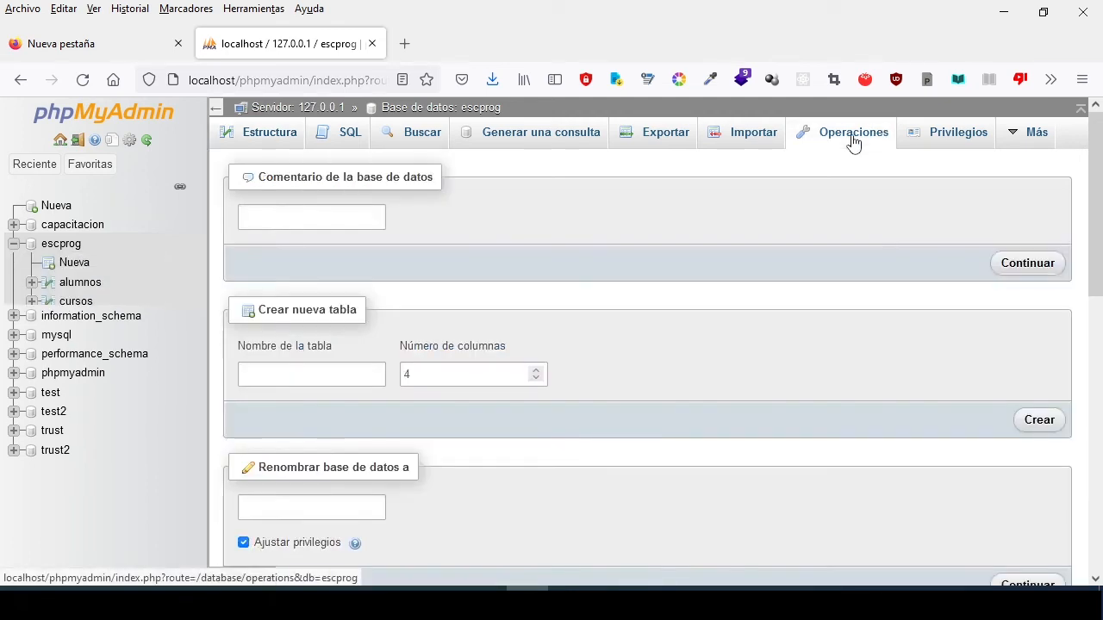
scroll(524, 293, "down", 4)
left_click(290, 495)
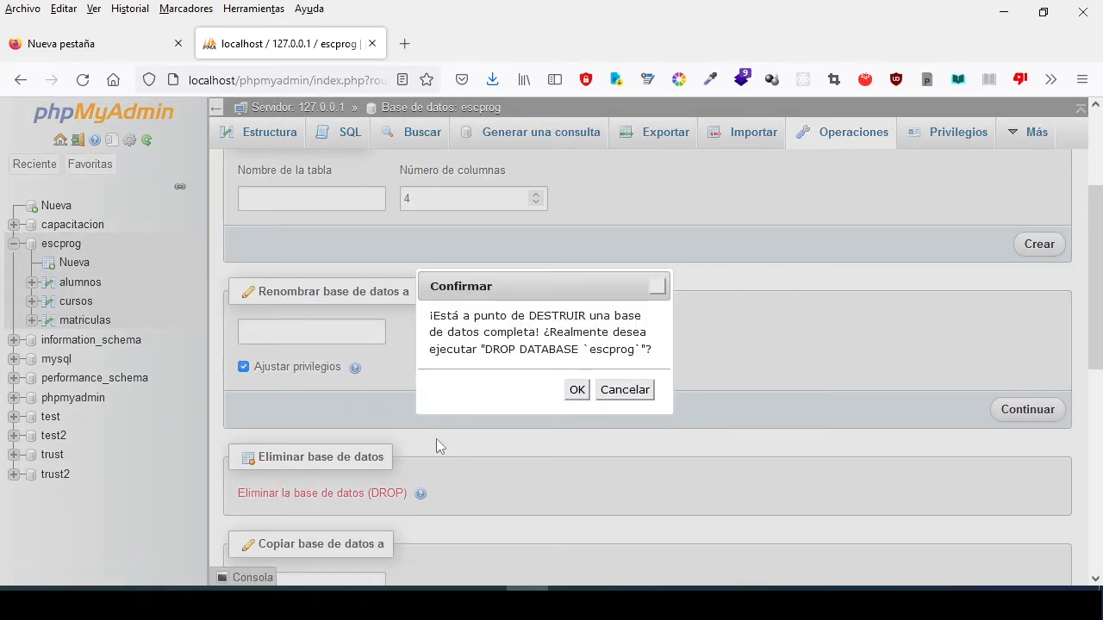
left_click(573, 390)
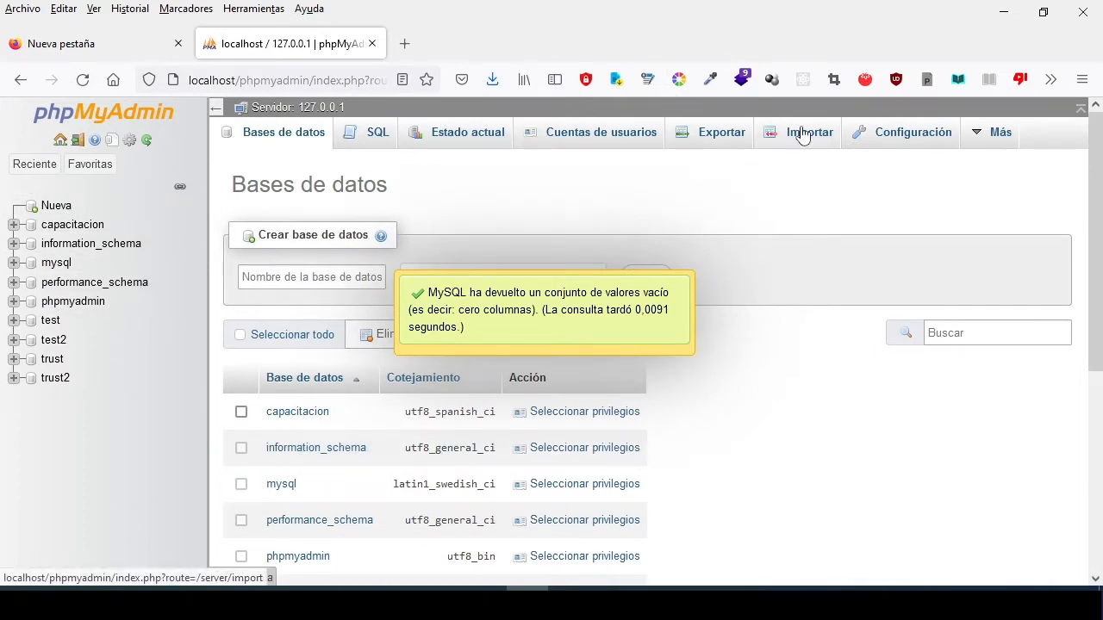
Start a new database and enter escprog as its name.
left_click(716, 136)
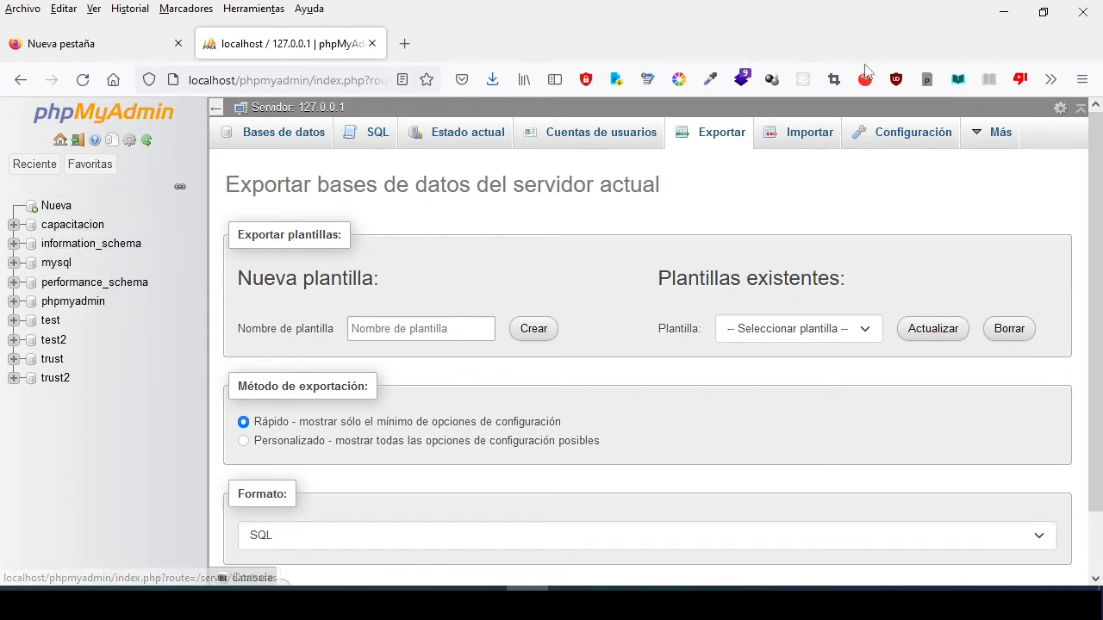
left_click(56, 211)
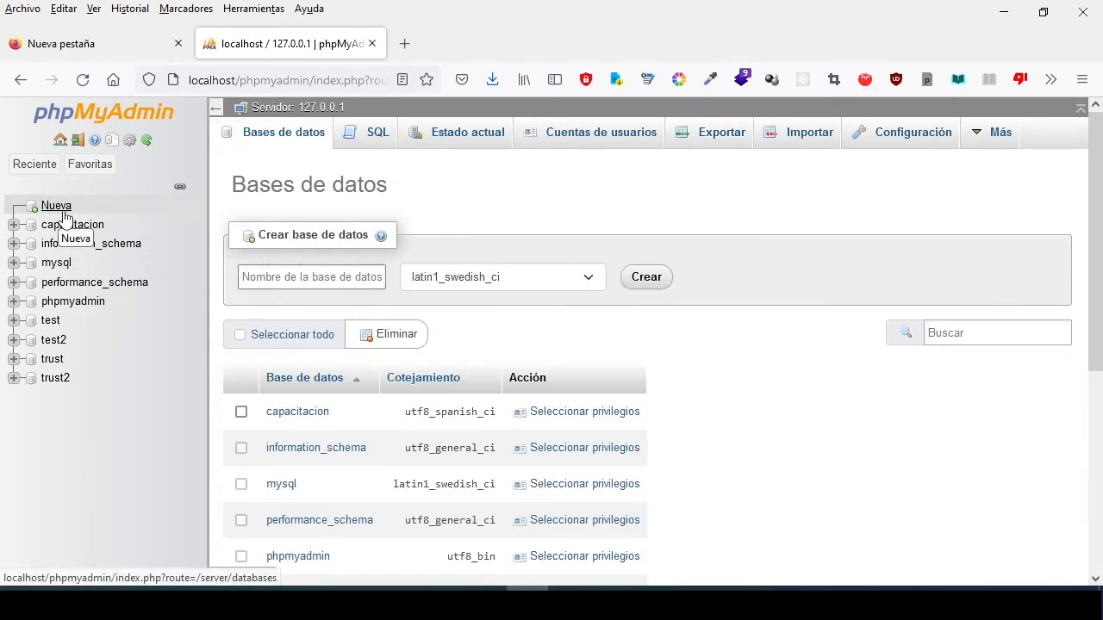
type("escprog")
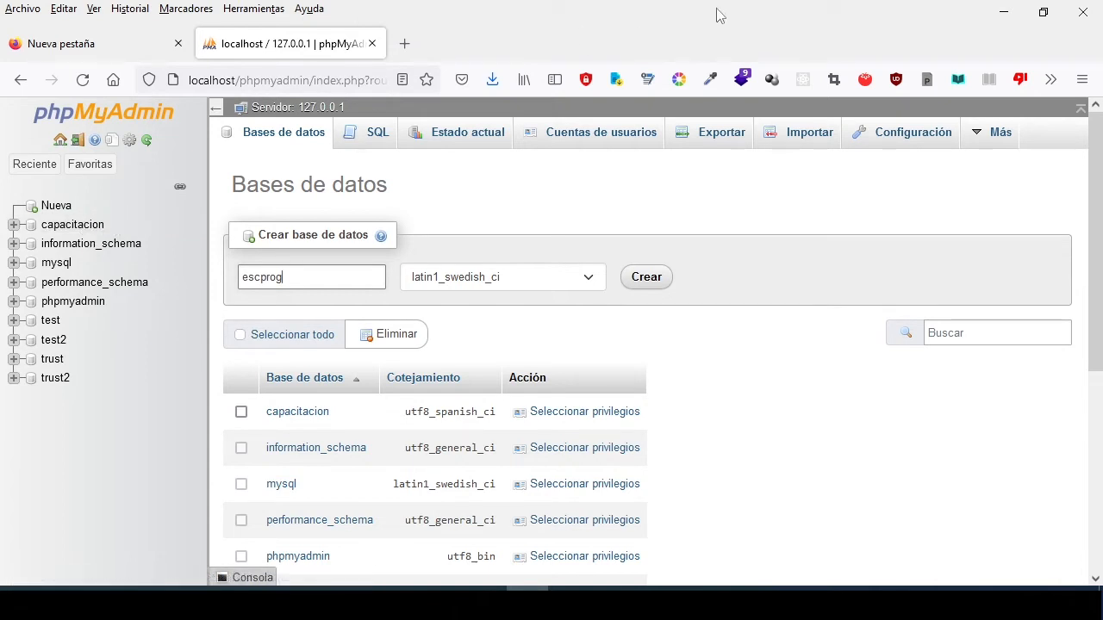
Switch to the desktop, move the escprog.sql file icon beside the draw.io shortcut and open the file in Notepad++.
left_click(1004, 11)
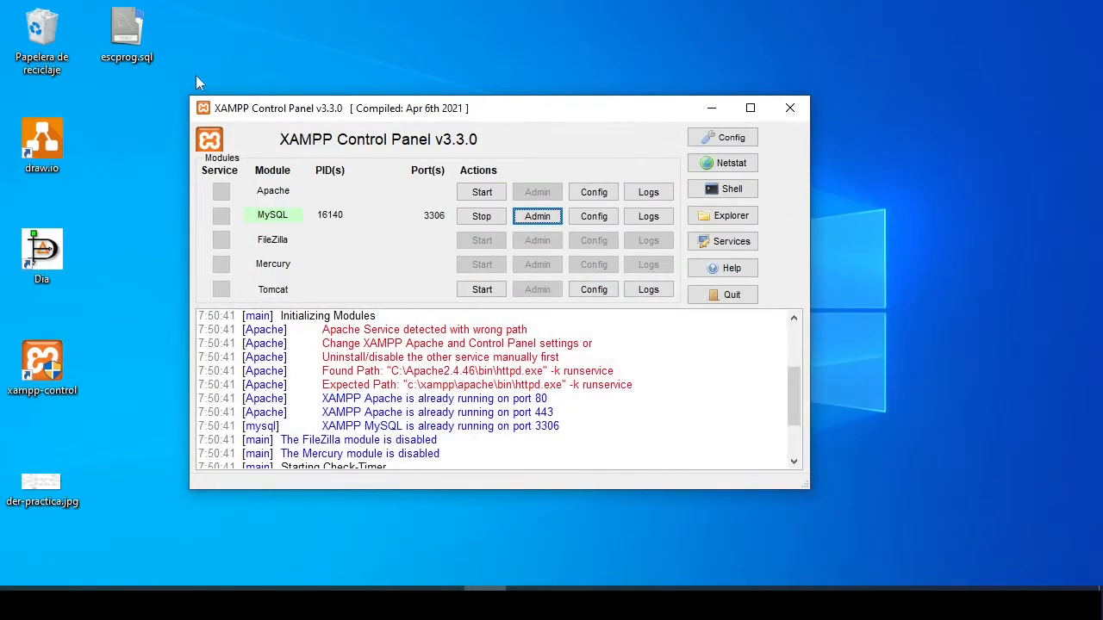
left_click_drag(125, 35, 133, 173)
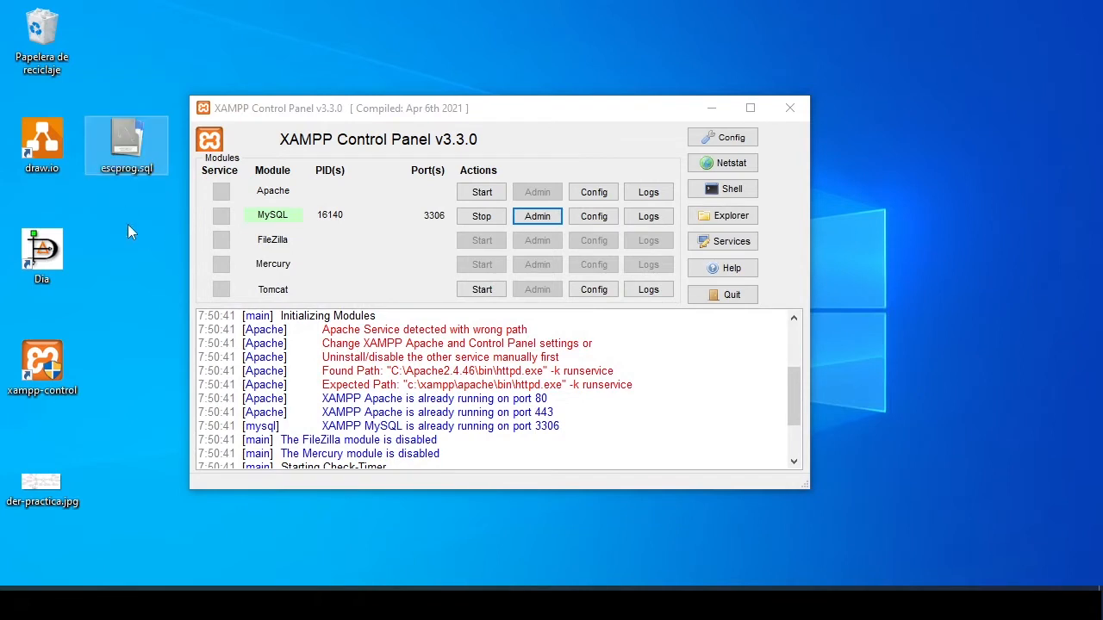
right_click(125, 147)
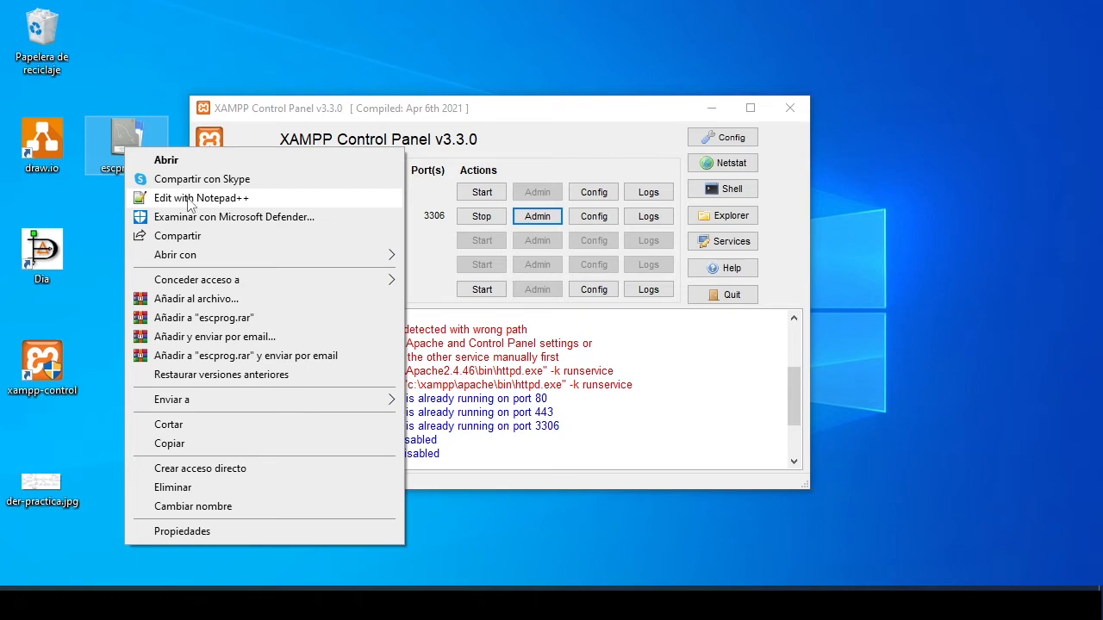
left_click(189, 203)
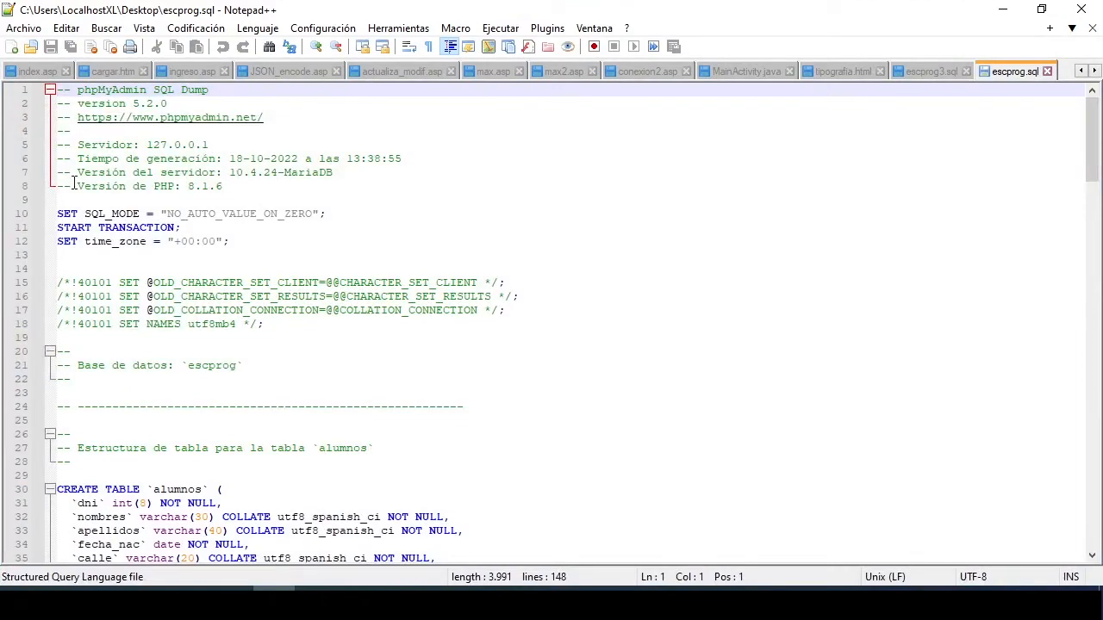
Review the table definitions and data in escprog.sql from start to end, and highlight the database name in its header comment.
scroll(261, 150, "down", 20)
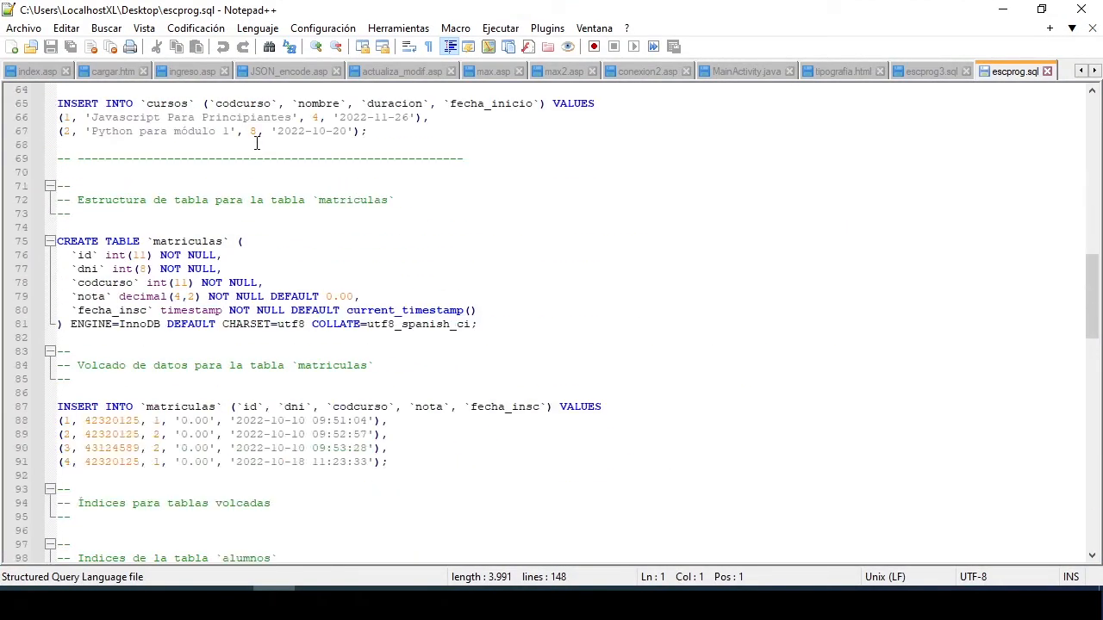
scroll(256, 142, "down", 12)
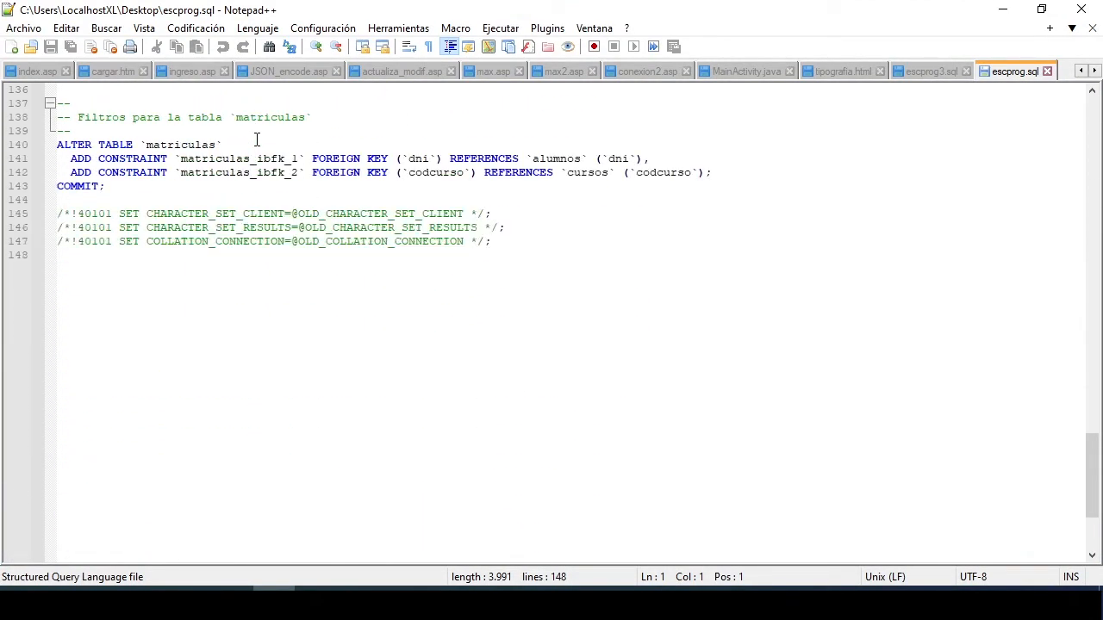
scroll(255, 139, "up", 20)
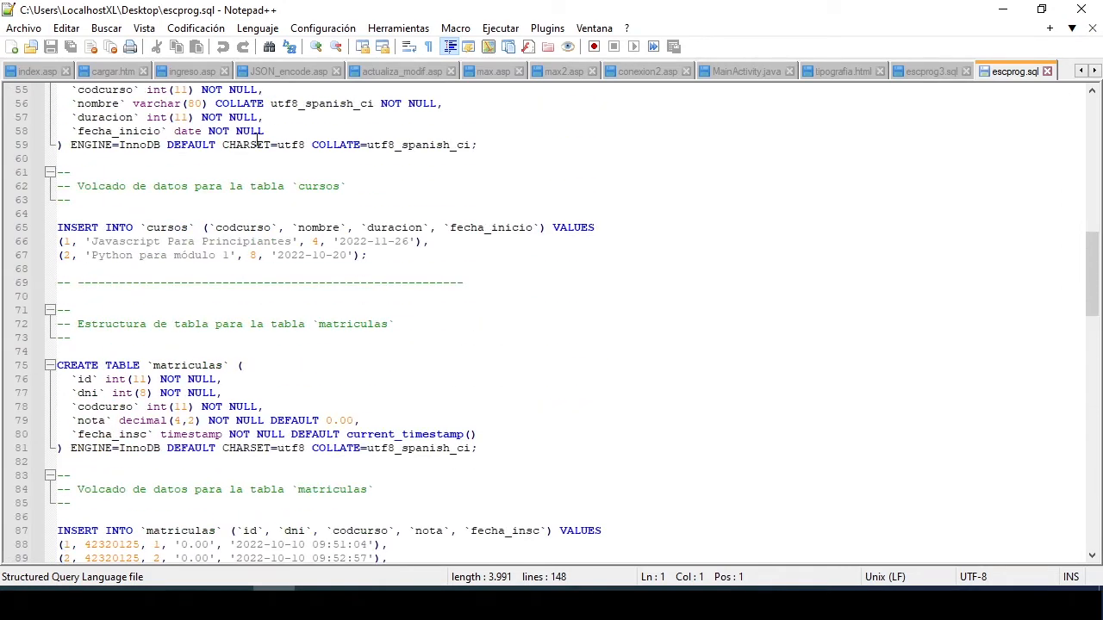
scroll(256, 139, "up", 13)
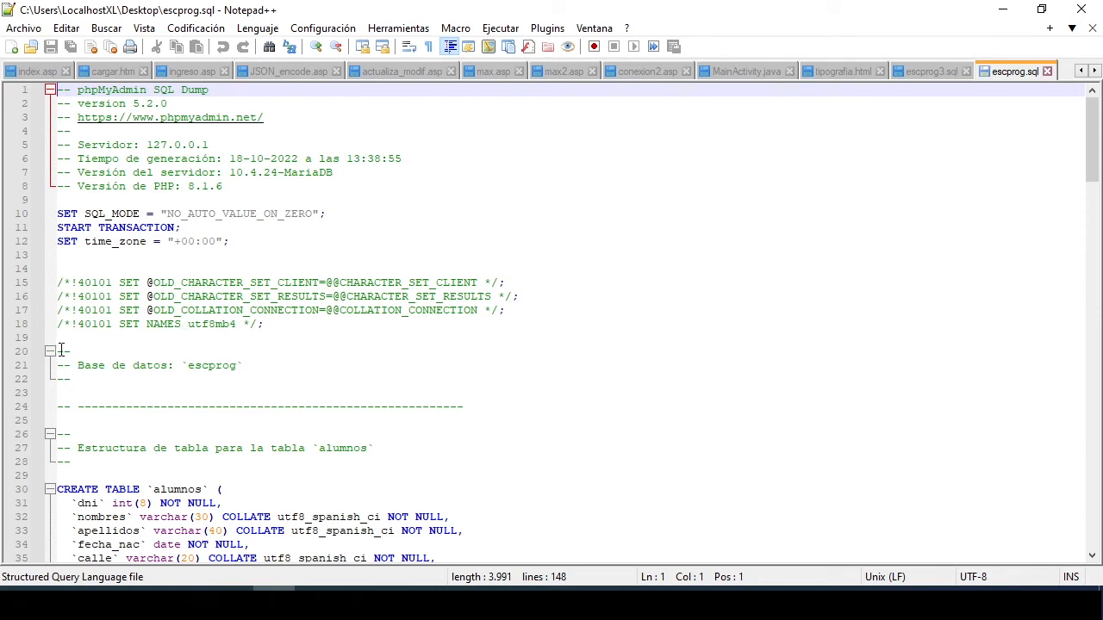
left_click_drag(188, 366, 238, 367)
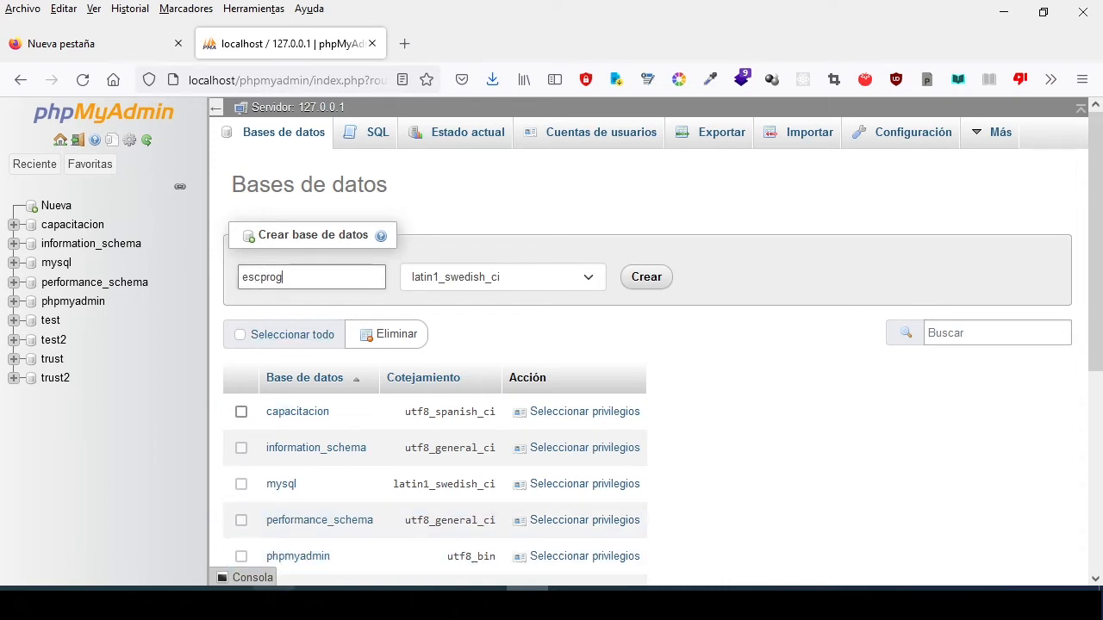
Recheck the database name in the SQL file, return to phpMyAdmin and create the escprog database with latin1_swedish_ci collation.
left_click(272, 603)
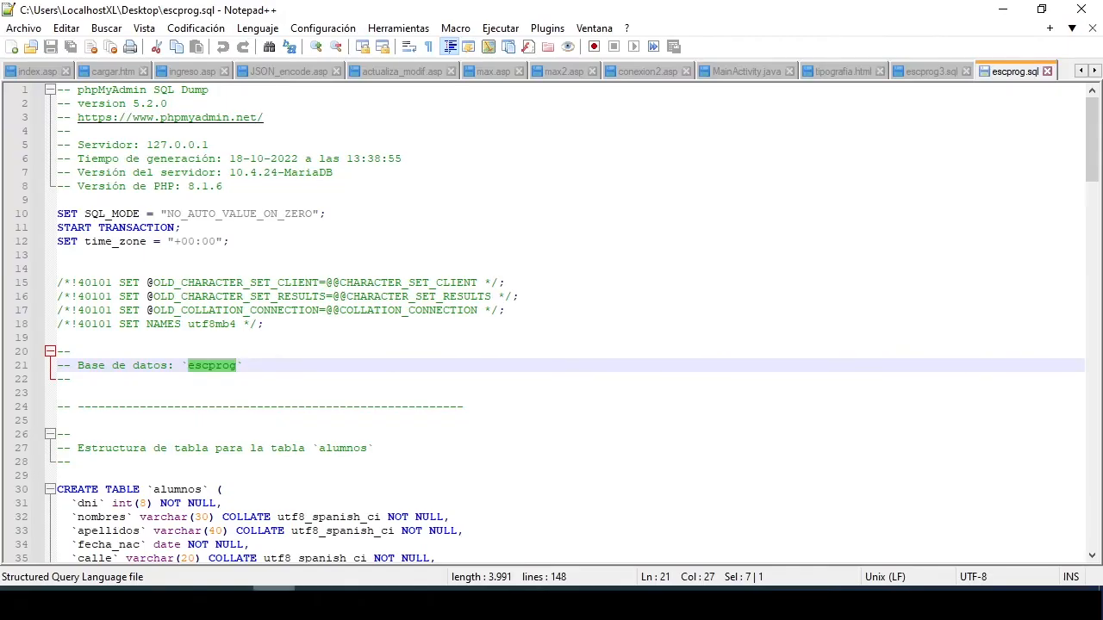
key("alt+Tab")
left_click(648, 278)
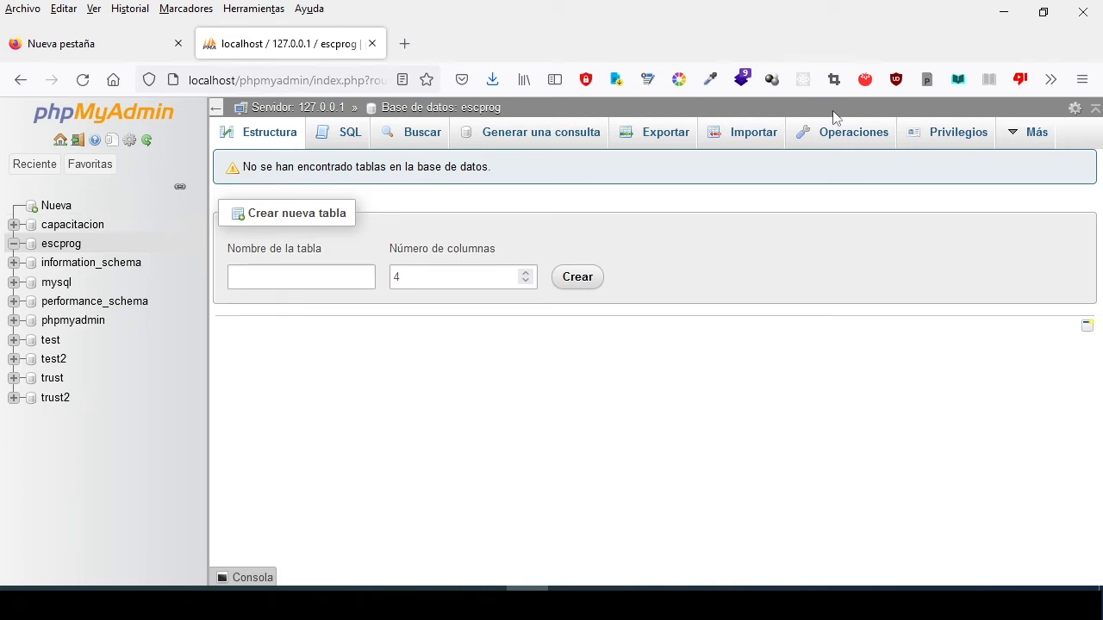
Import escprog.sql from the desktop into the empty escprog database, using utf-8 and the SQL format.
left_click(728, 143)
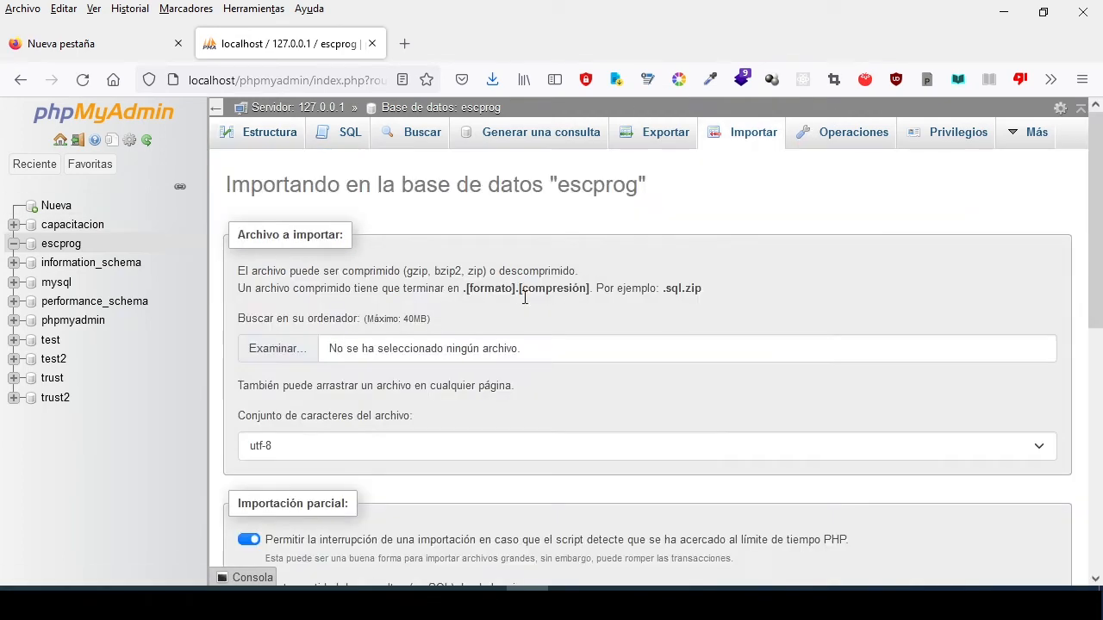
left_click(283, 353)
double_click(392, 355)
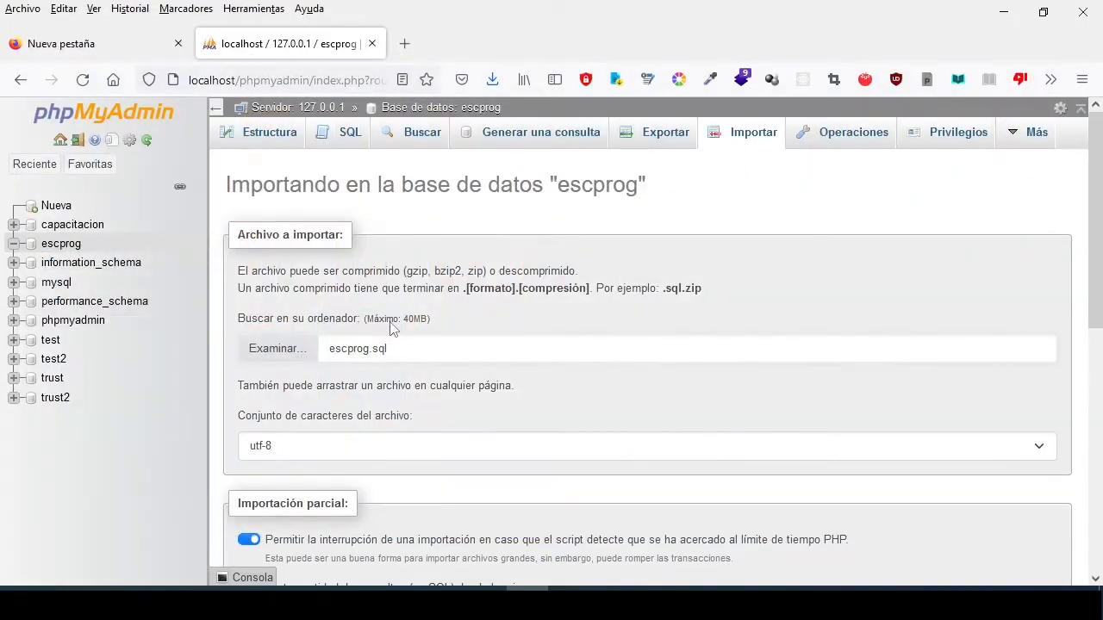
scroll(276, 272, "down", 4)
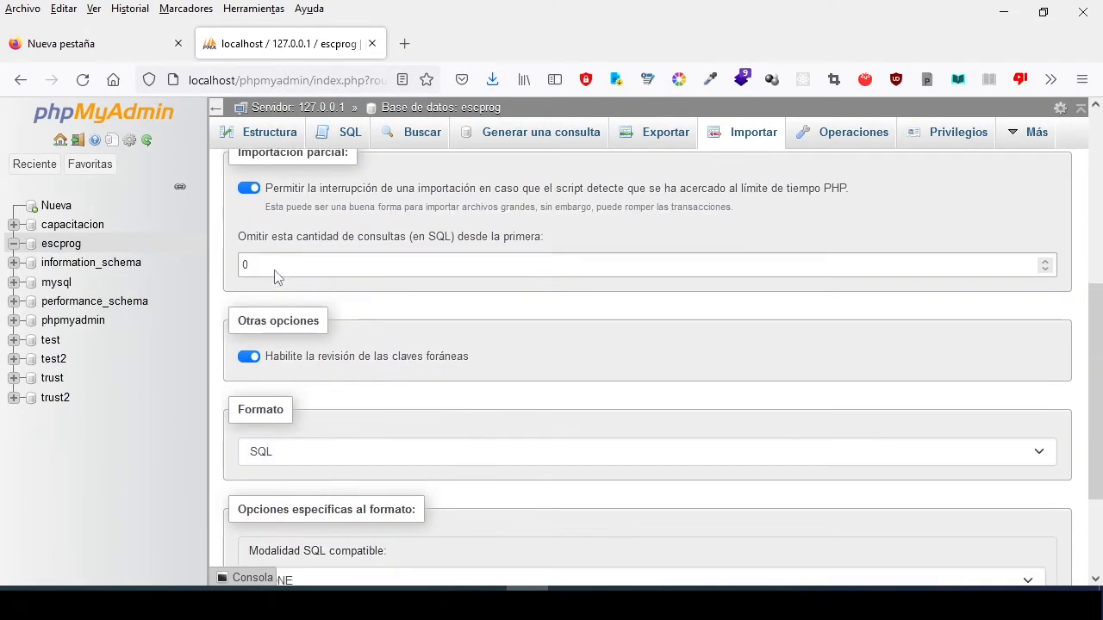
scroll(261, 479, "down", 2)
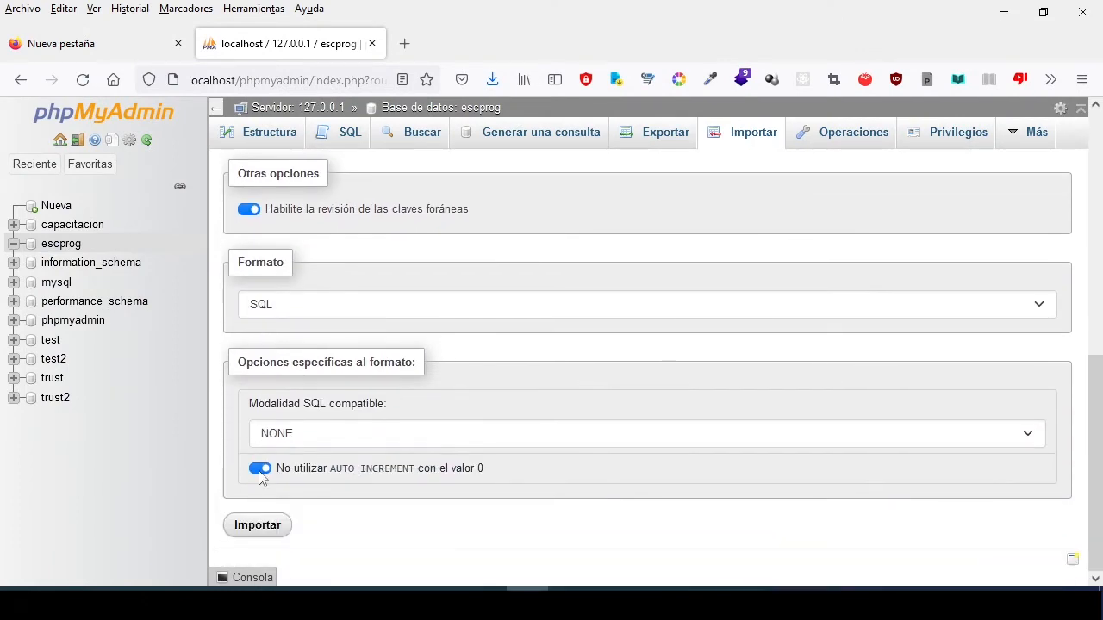
left_click(254, 527)
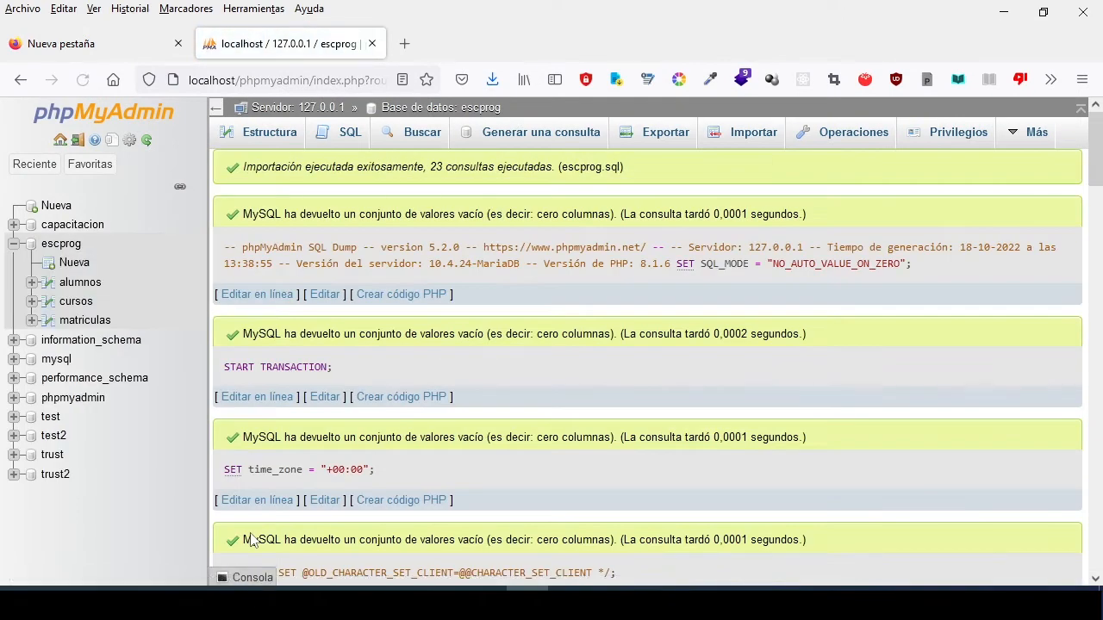
Browse the imported alumnos, cursos and matriculas tables, and return to the escprog structure overview.
left_click(60, 244)
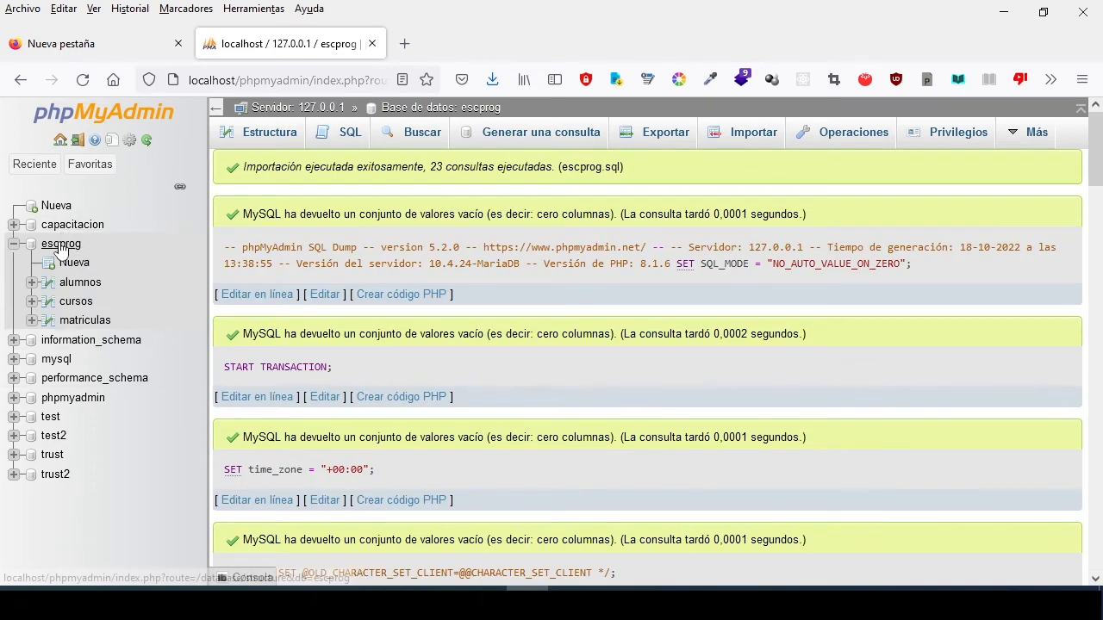
left_click(74, 283)
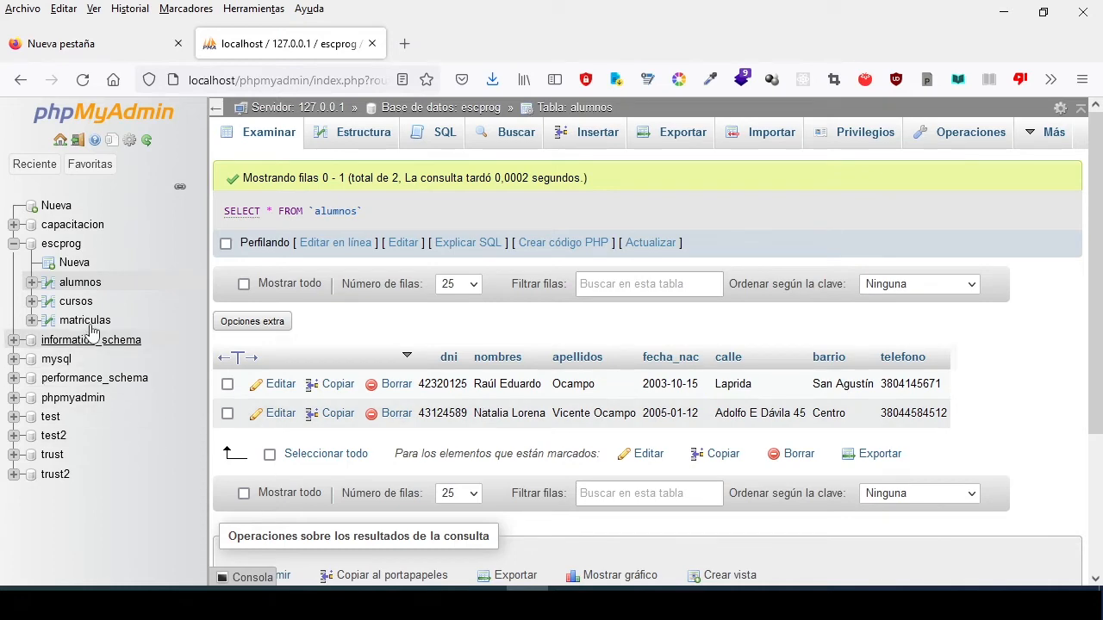
left_click(78, 303)
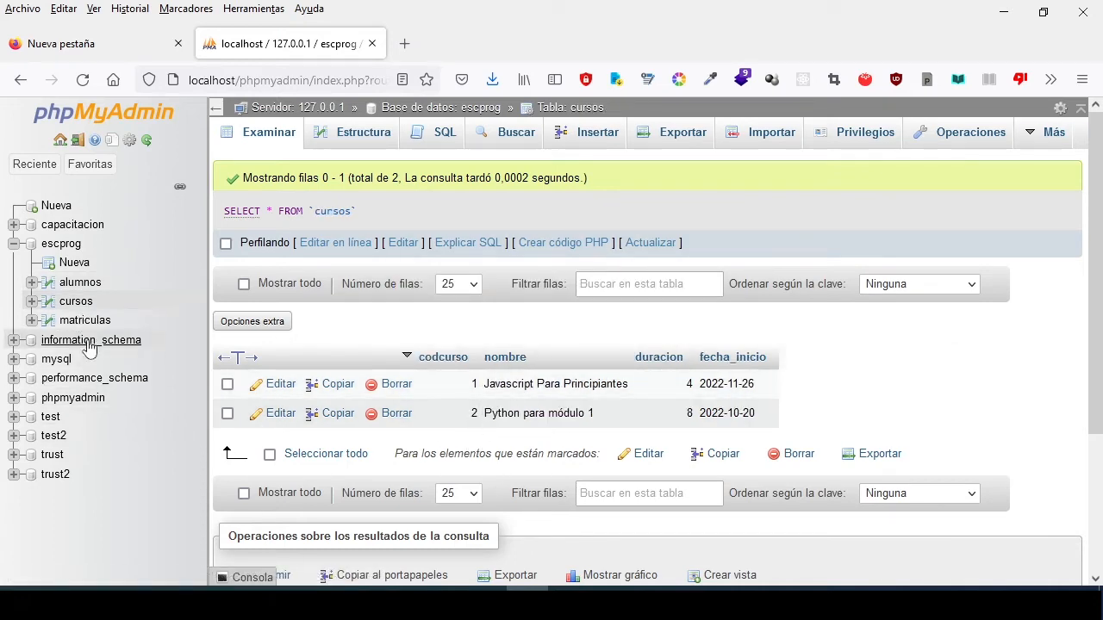
left_click(83, 324)
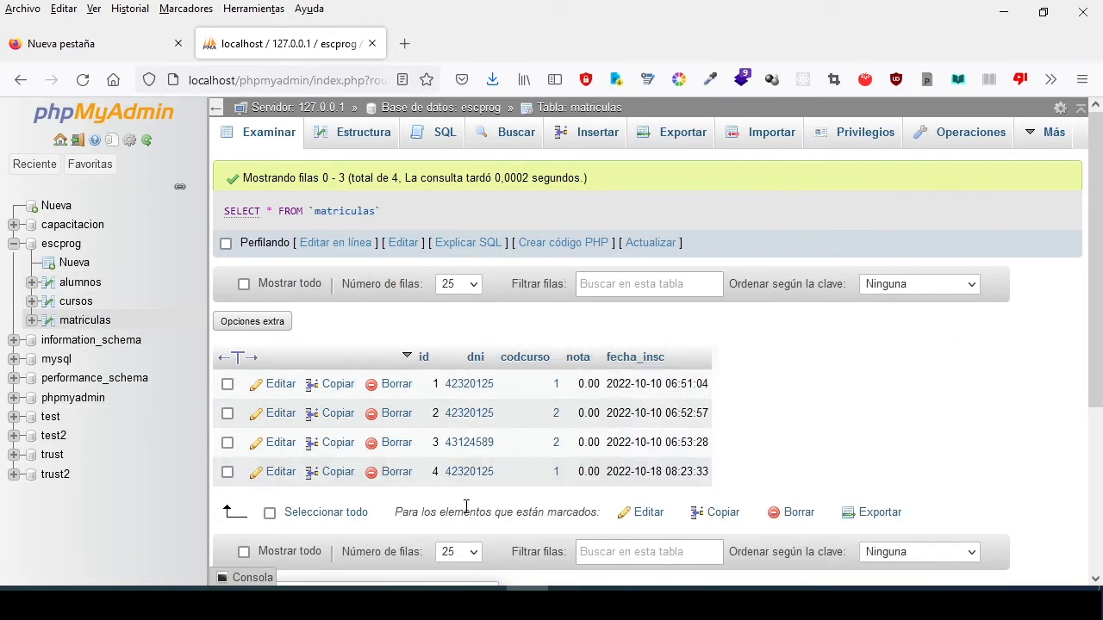
left_click(18, 247)
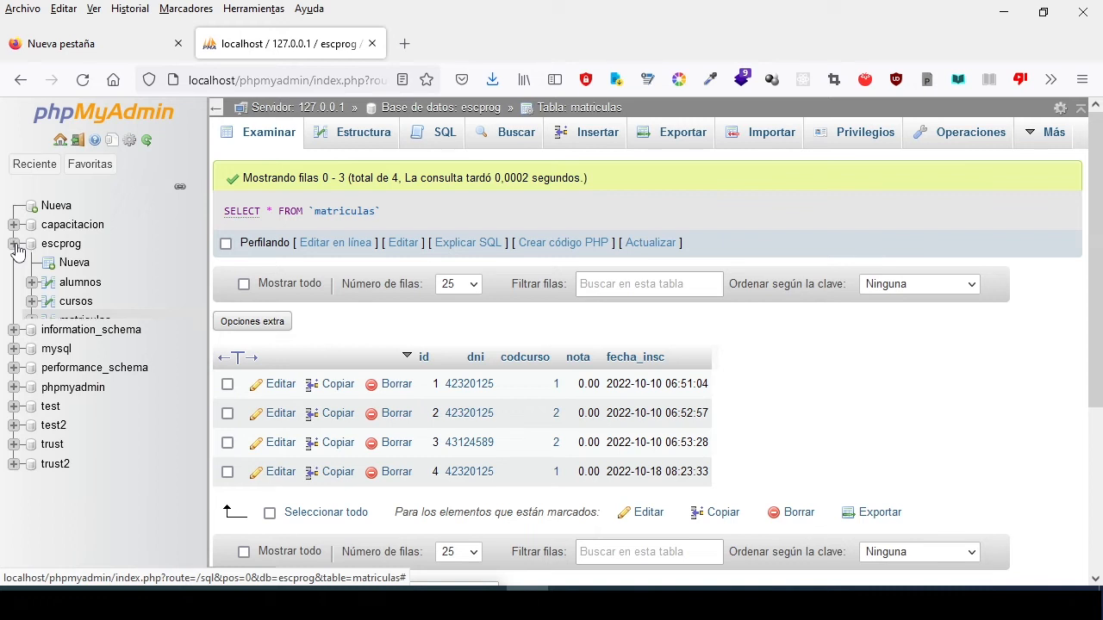
left_click(56, 250)
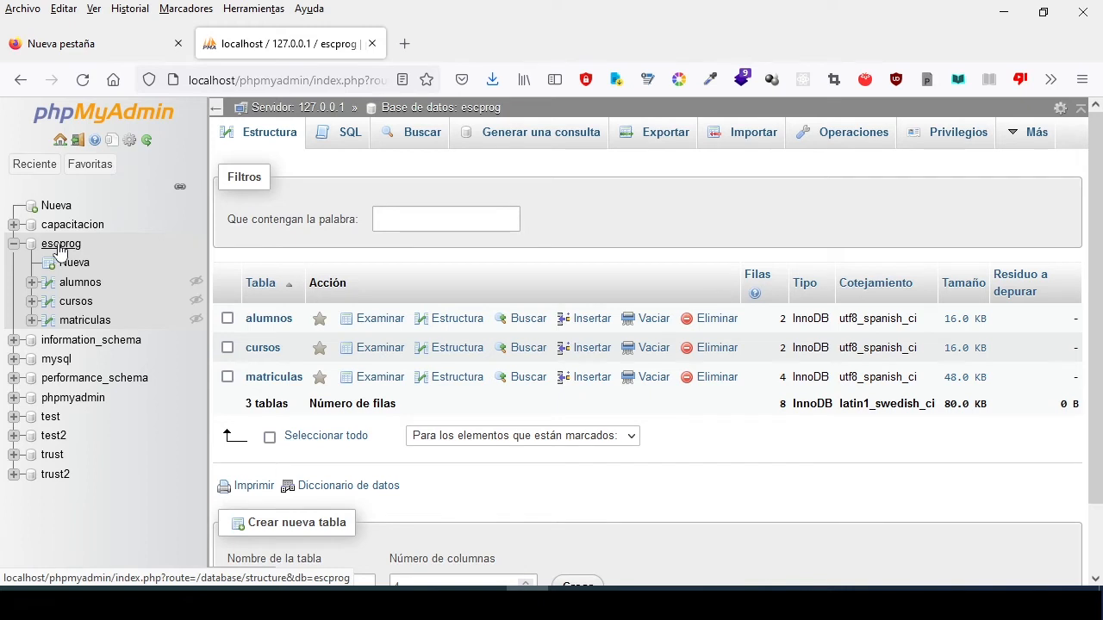
Set up a custom (Personalizado) SQL export of escprog with the CREATE DATABASE / USE statement included.
left_click(648, 142)
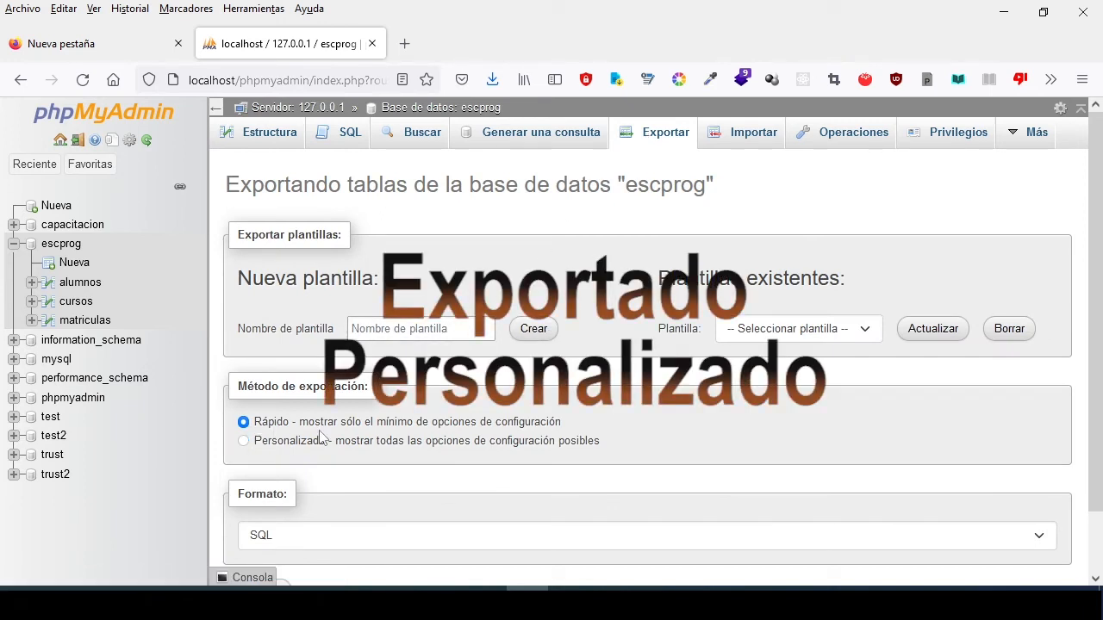
left_click(245, 442)
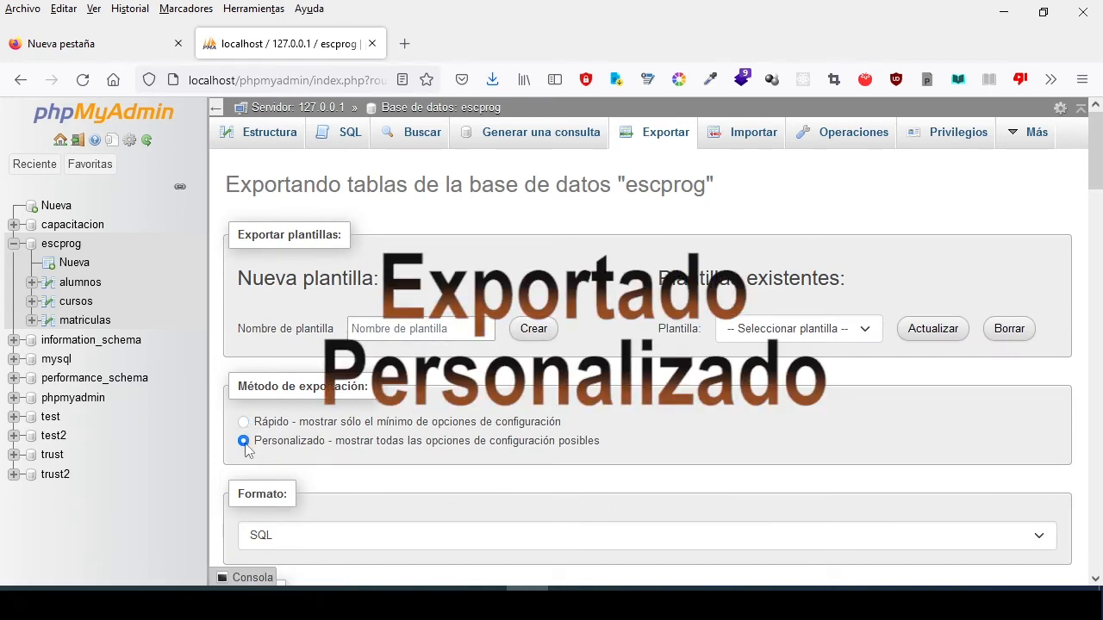
scroll(269, 466, "down", 4)
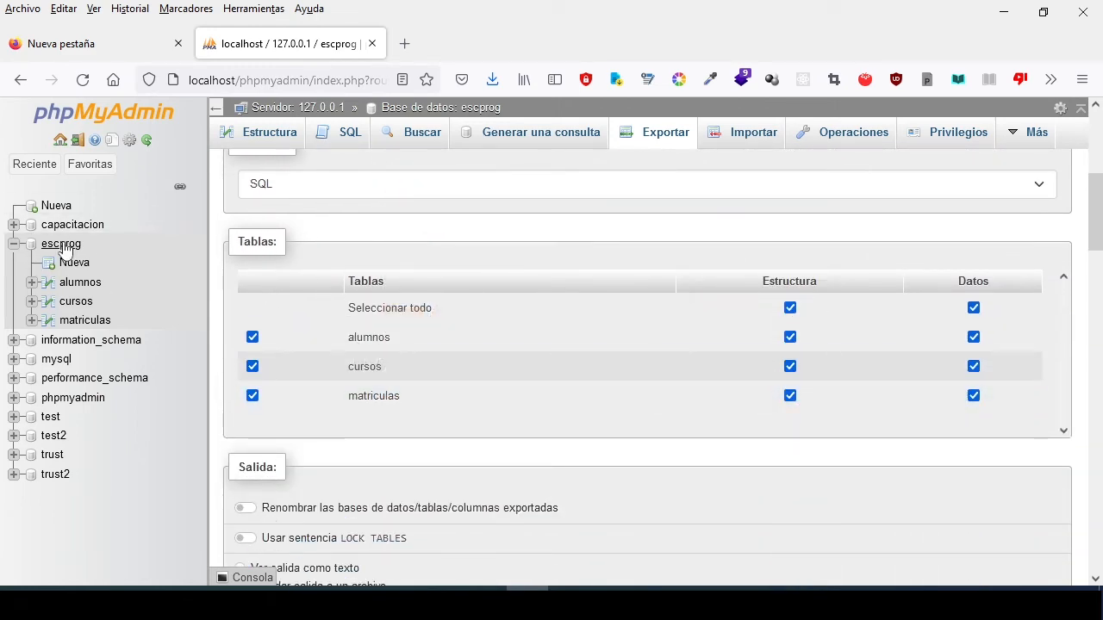
scroll(382, 390, "down", 4)
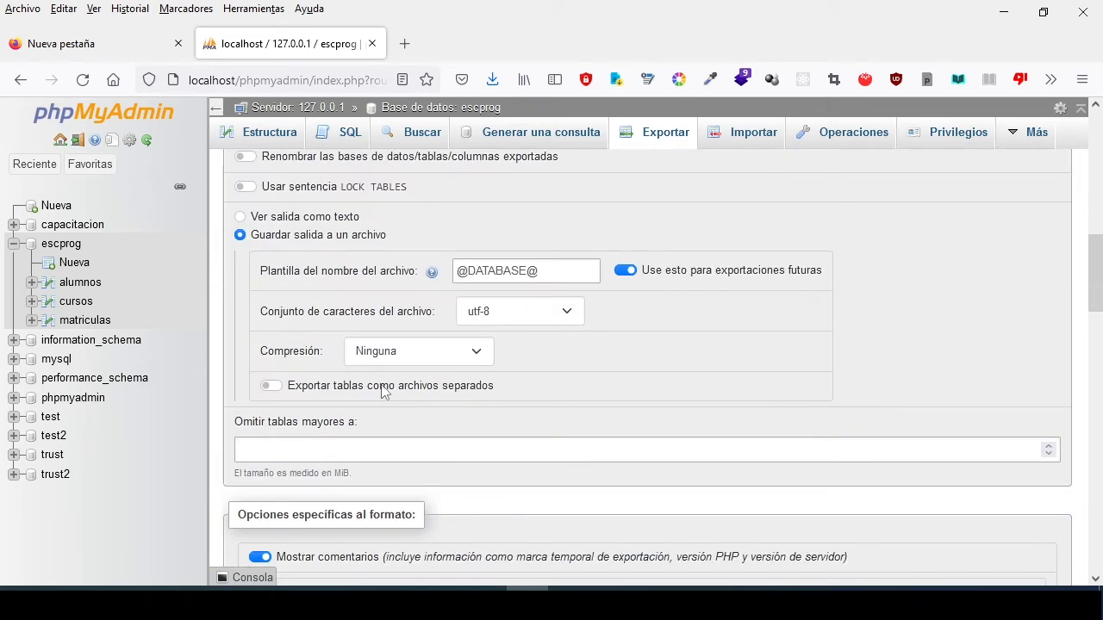
scroll(342, 352, "down", 1)
scroll(348, 310, "up", 2)
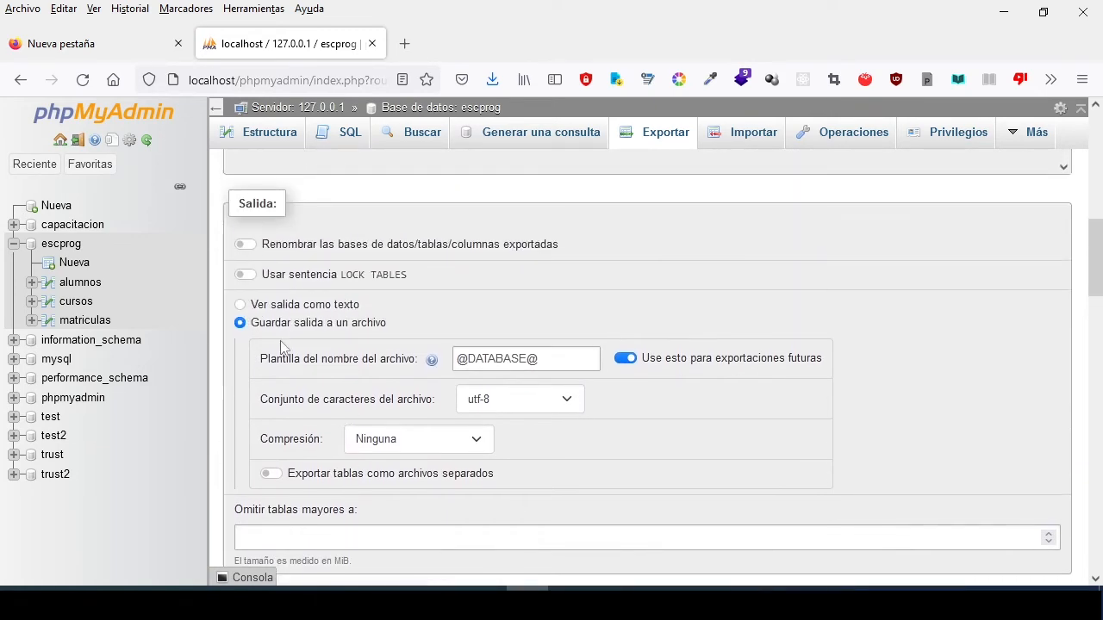
scroll(259, 364, "down", 1)
scroll(267, 366, "down", 6)
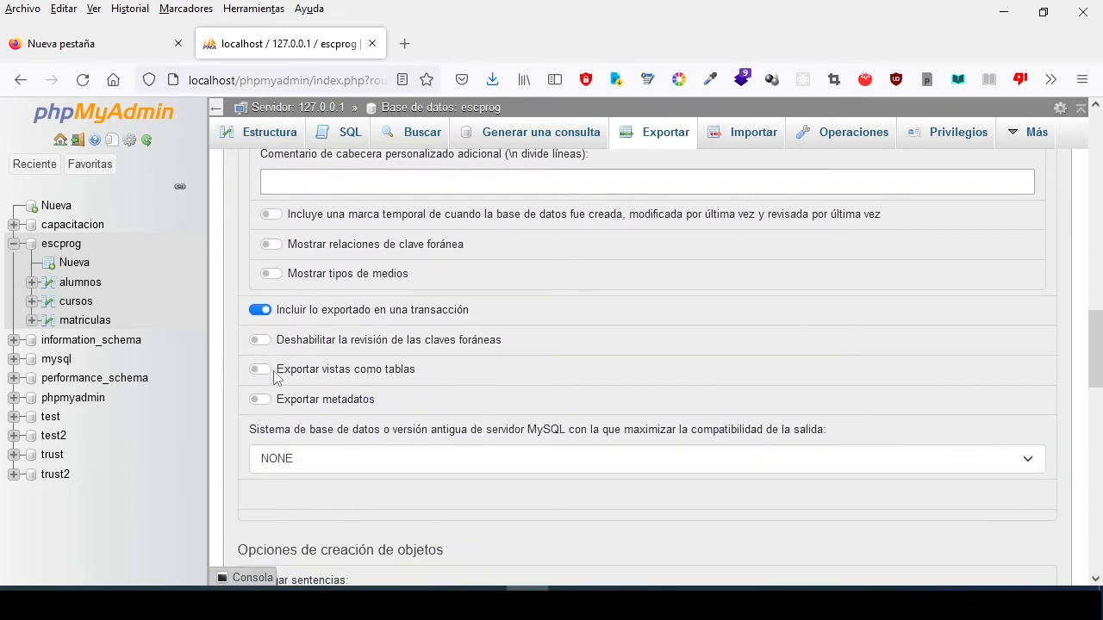
scroll(281, 357, "up", 1)
scroll(286, 351, "up", 8)
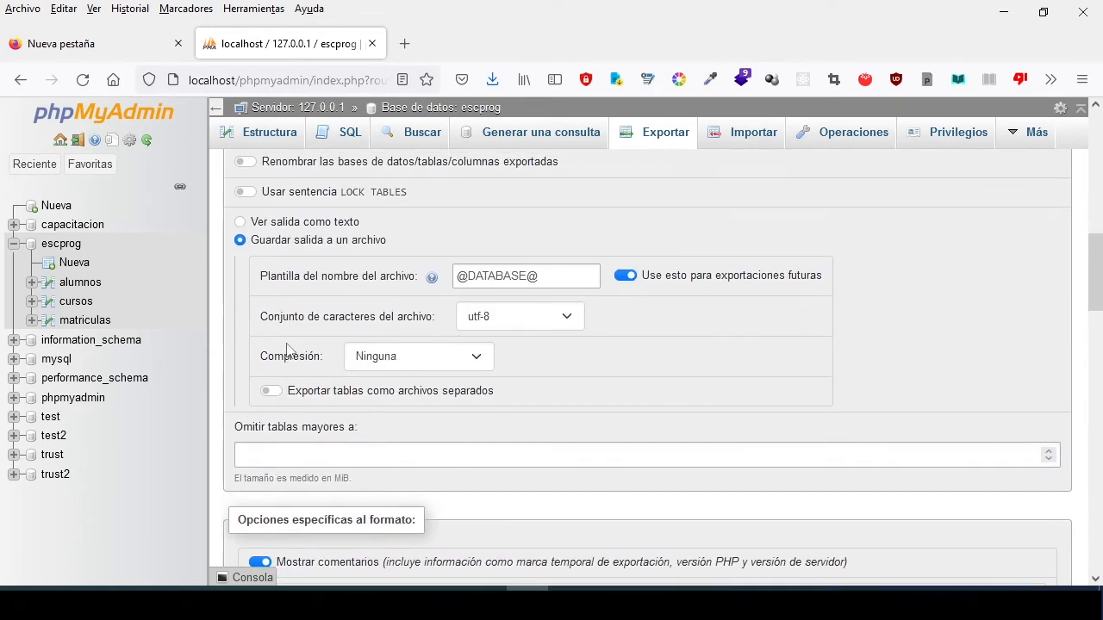
scroll(288, 348, "up", 2)
scroll(287, 349, "down", 6)
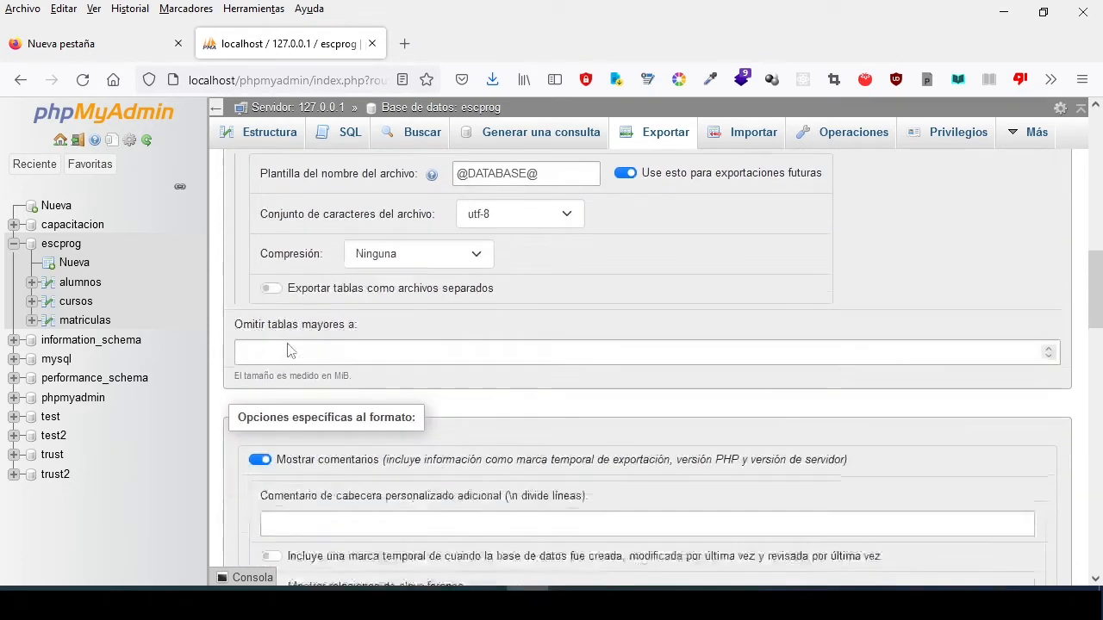
scroll(281, 428, "down", 5)
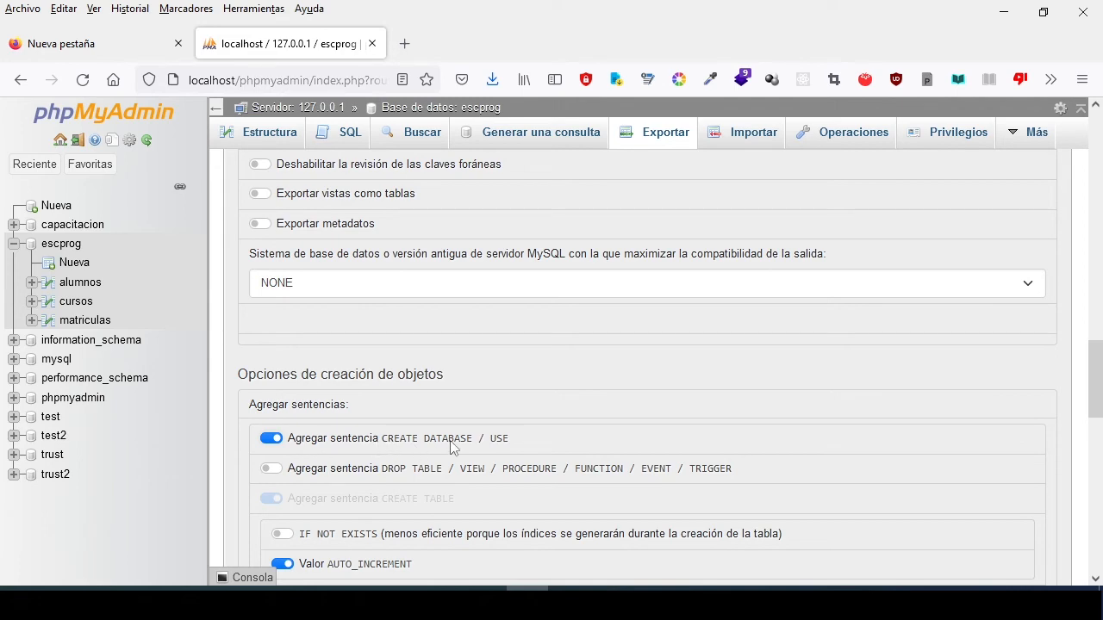
Recheck the custom export settings and run the export of escprog.
scroll(459, 426, "up", 10)
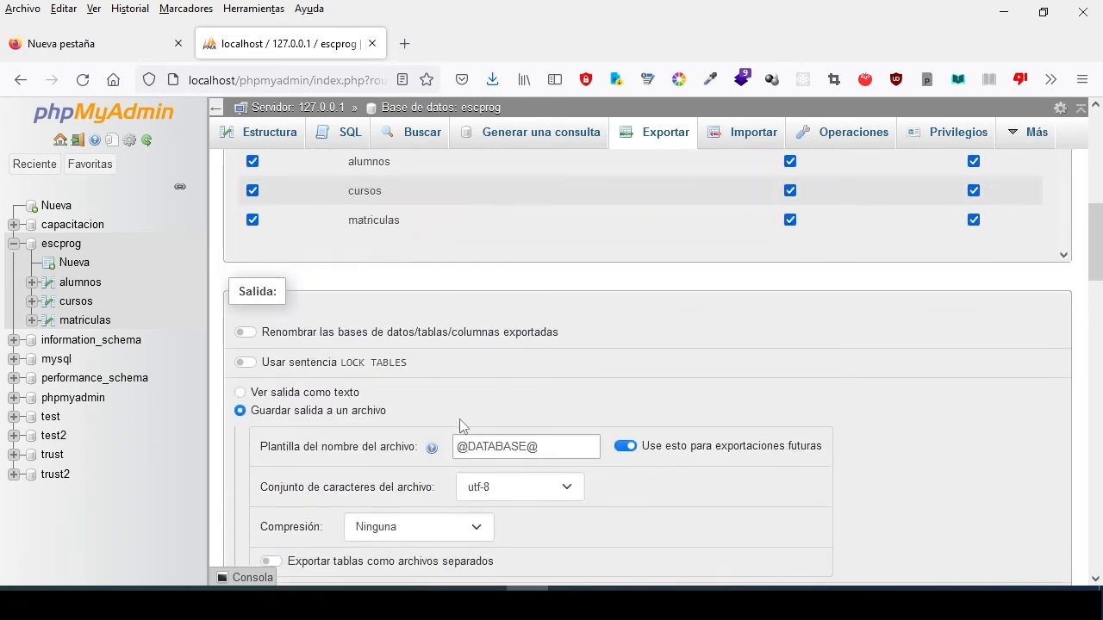
scroll(459, 419, "up", 5)
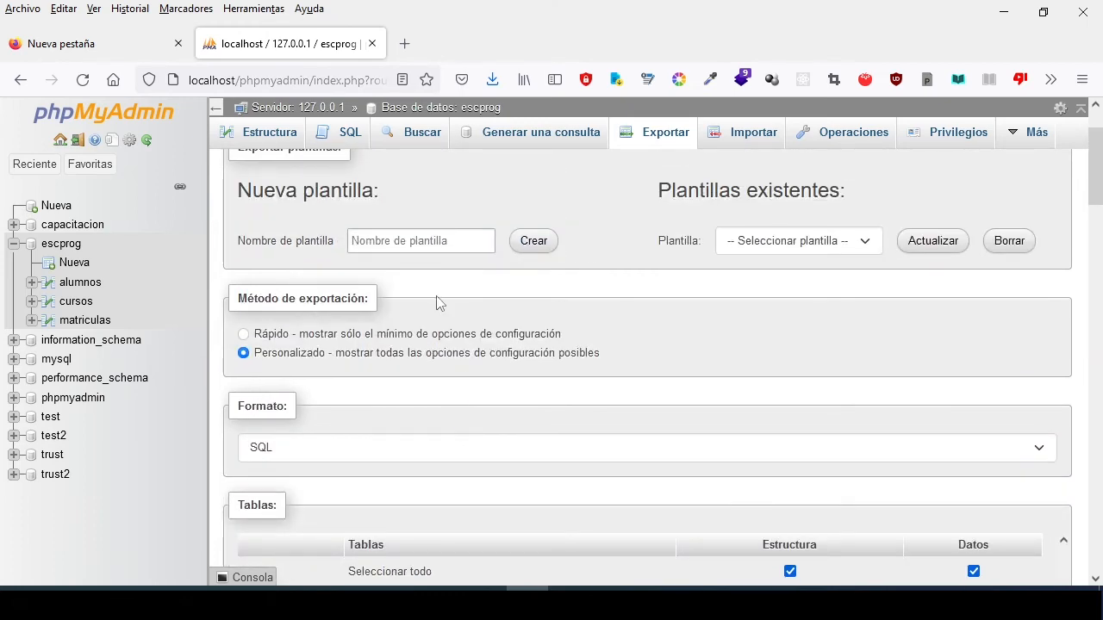
scroll(460, 413, "up", 2)
scroll(337, 411, "down", 15)
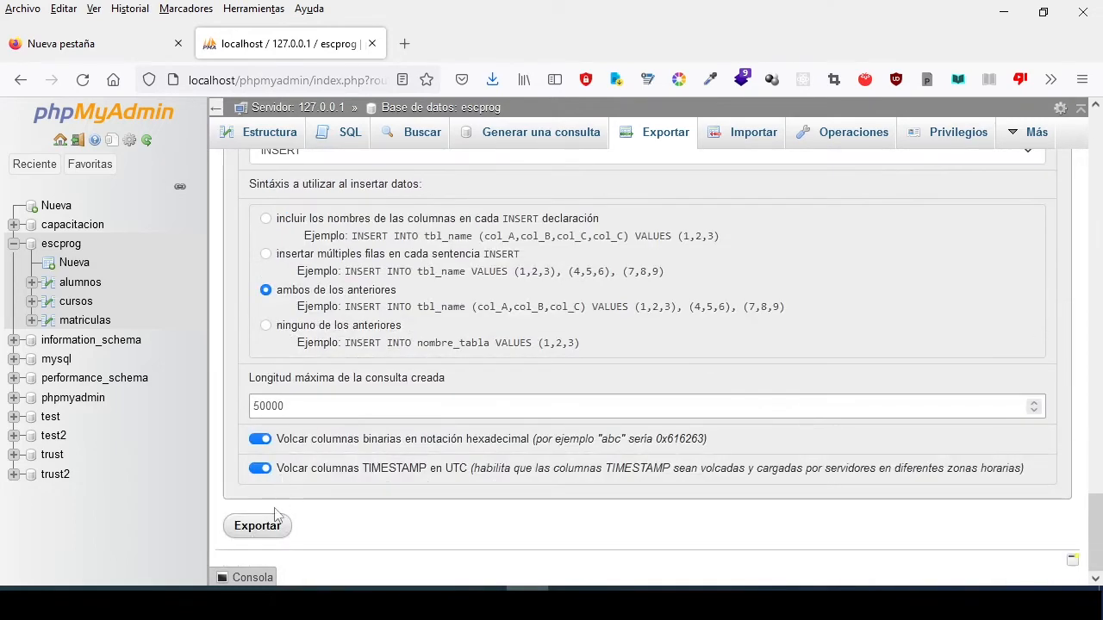
left_click(248, 527)
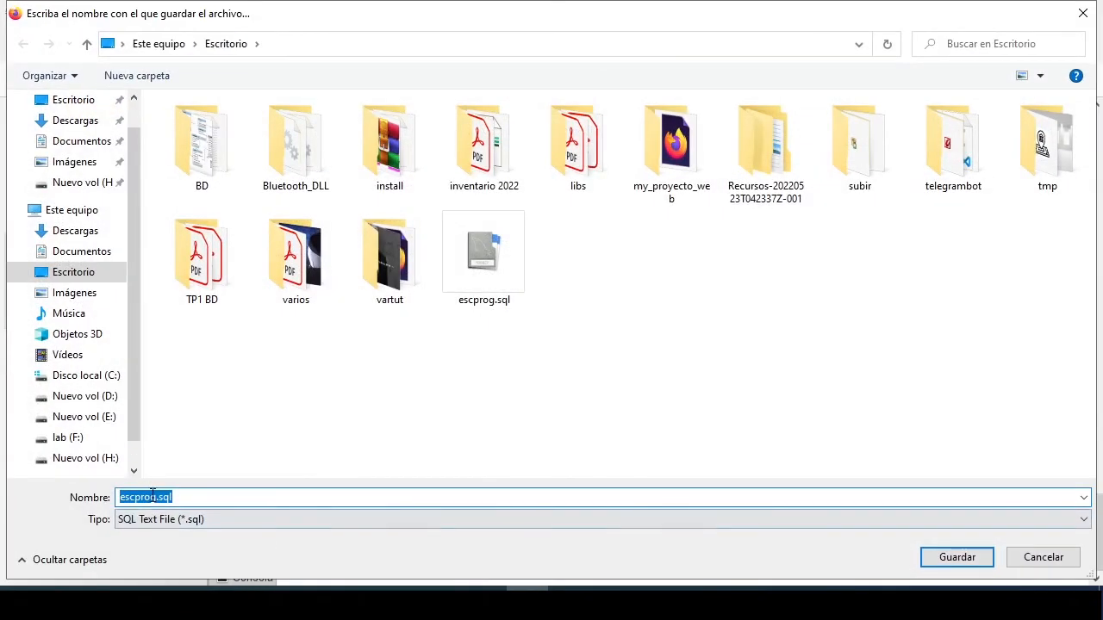
Add a suffix to the escprog file name and save the exported SQL file on the desktop.
left_click(156, 497)
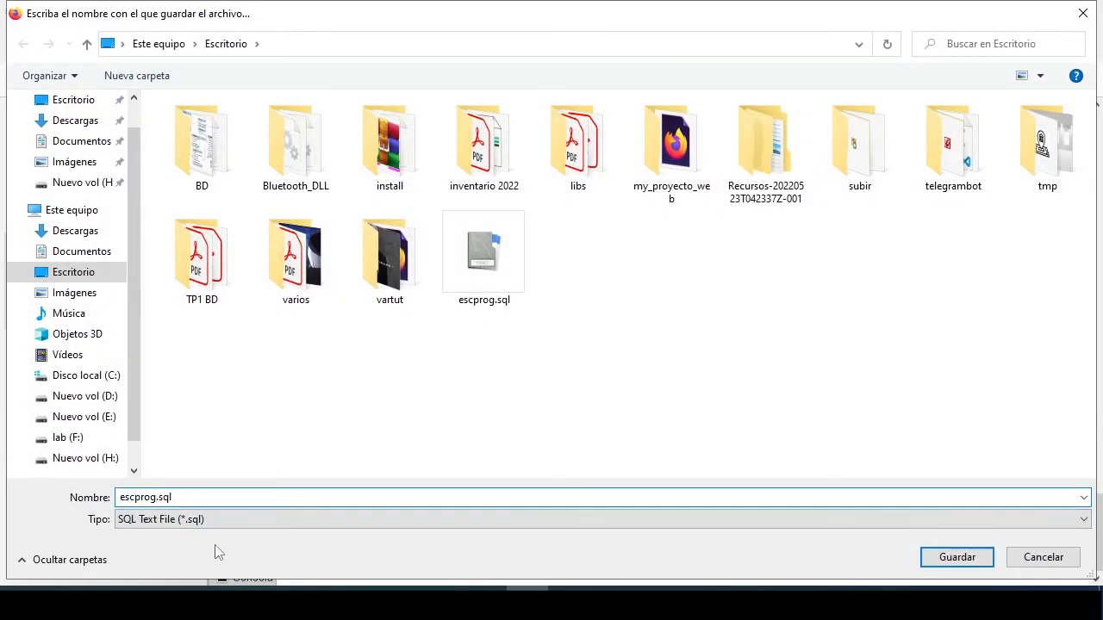
double_click(153, 497)
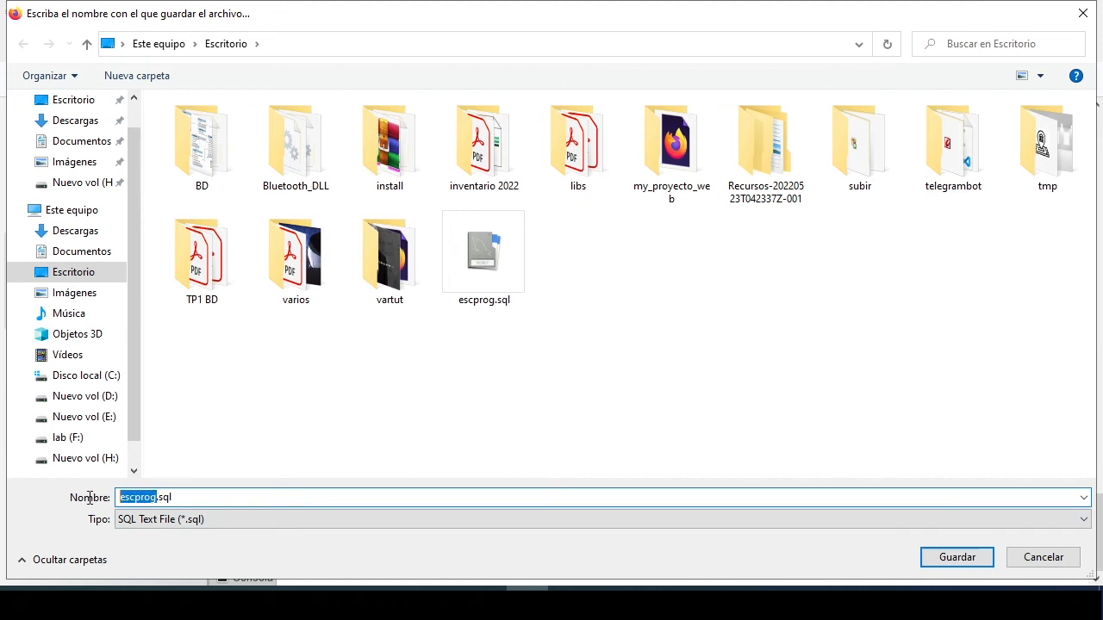
left_click(153, 496)
type("r")
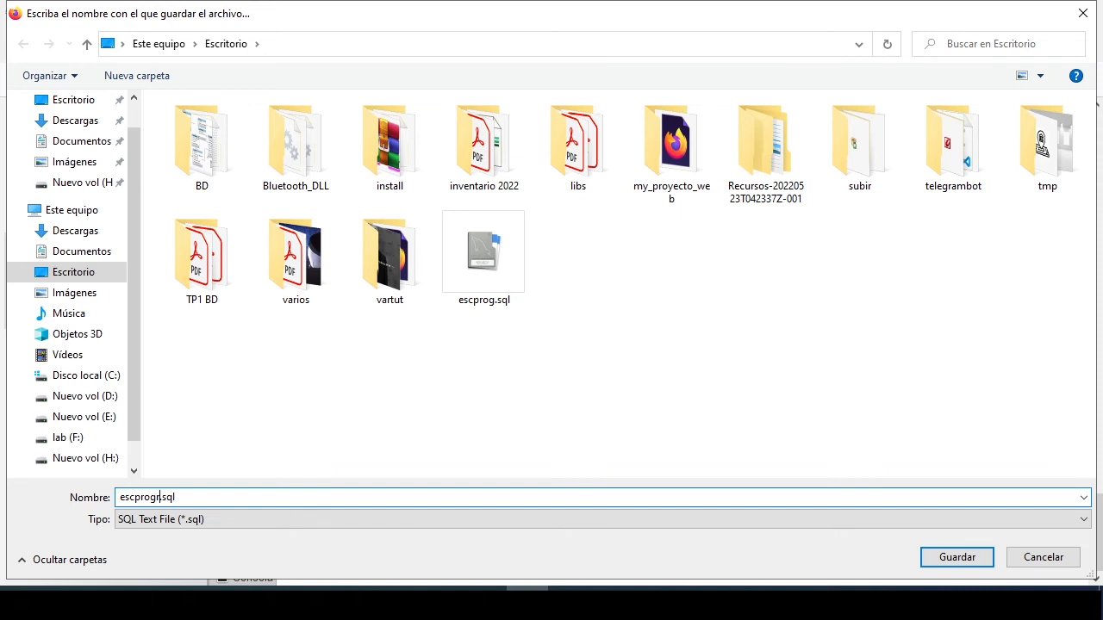
type("ersomn")
key("BackSpace")
key("BackSpace")
key("Return")
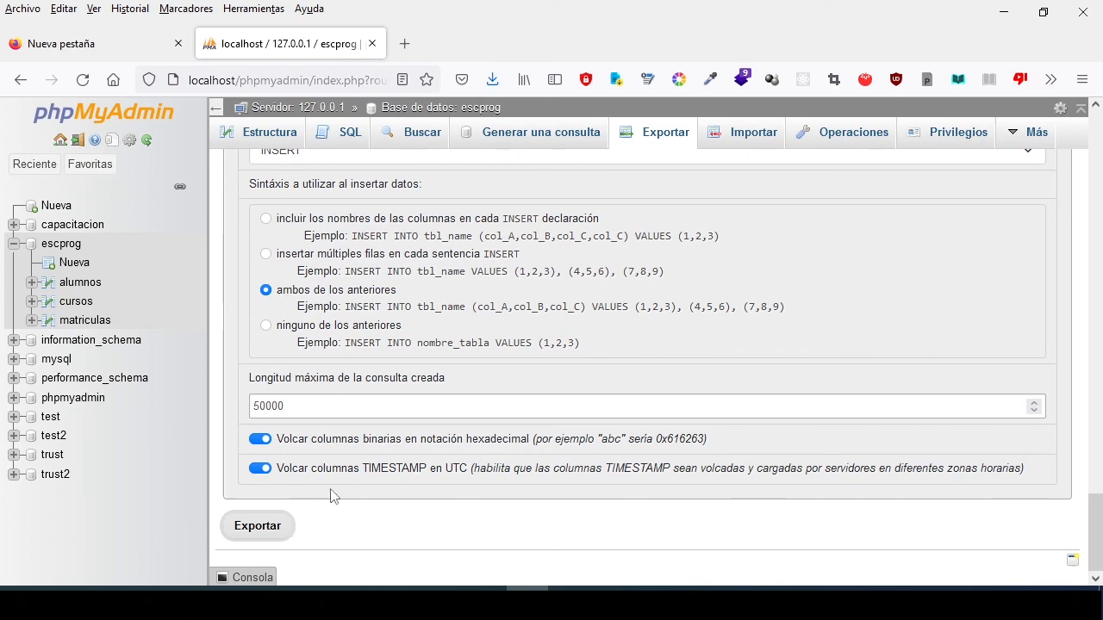
left_click(62, 245)
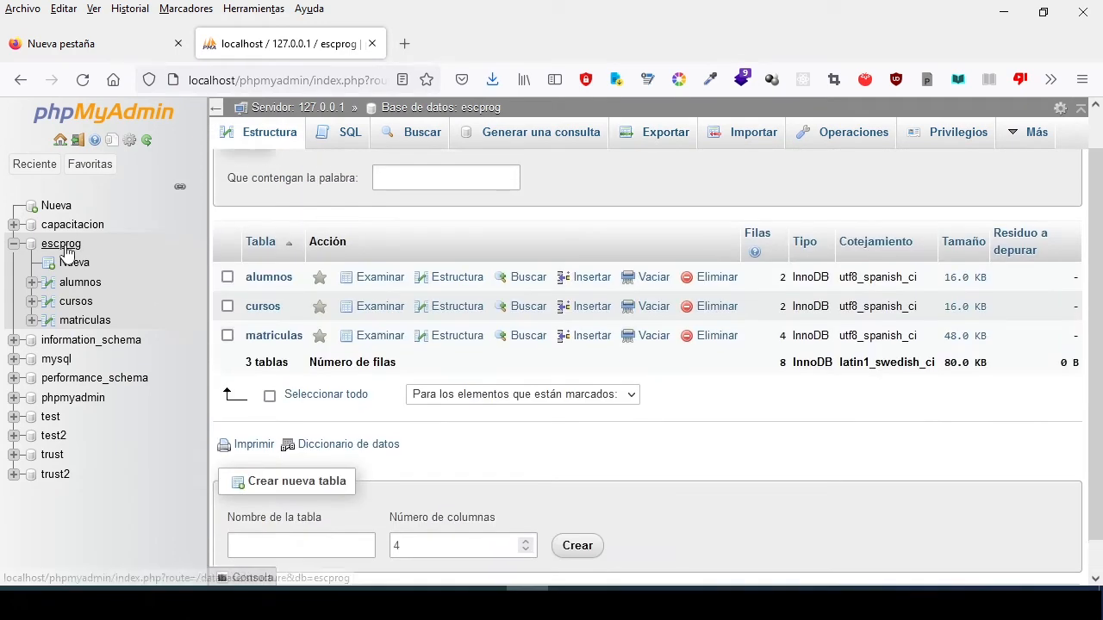
right_click(67, 250)
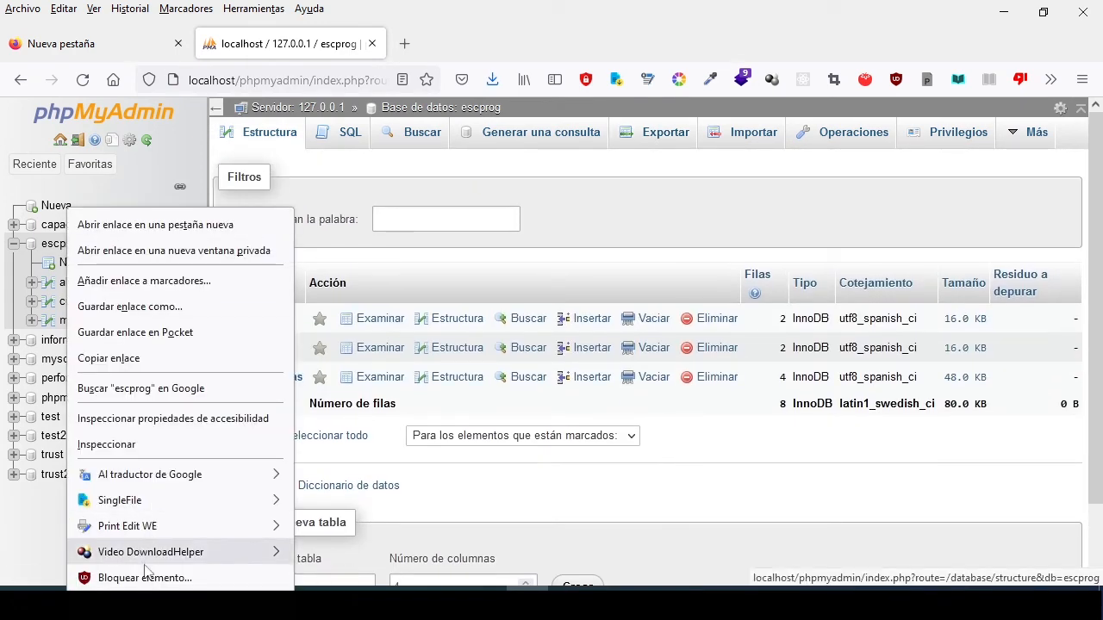
left_click(13, 244)
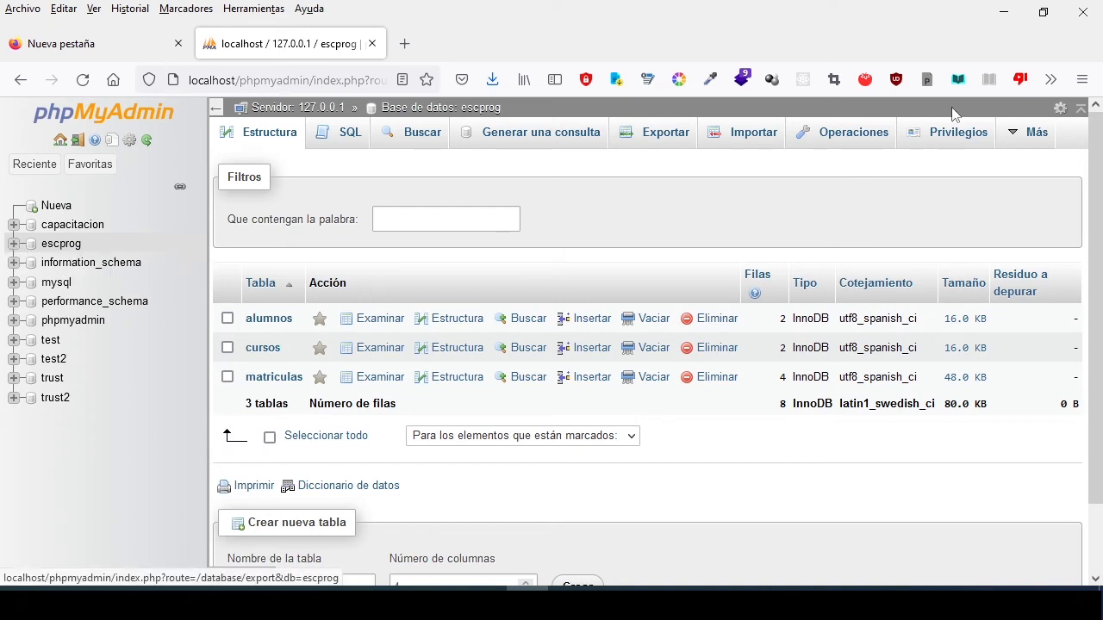
left_click(673, 135)
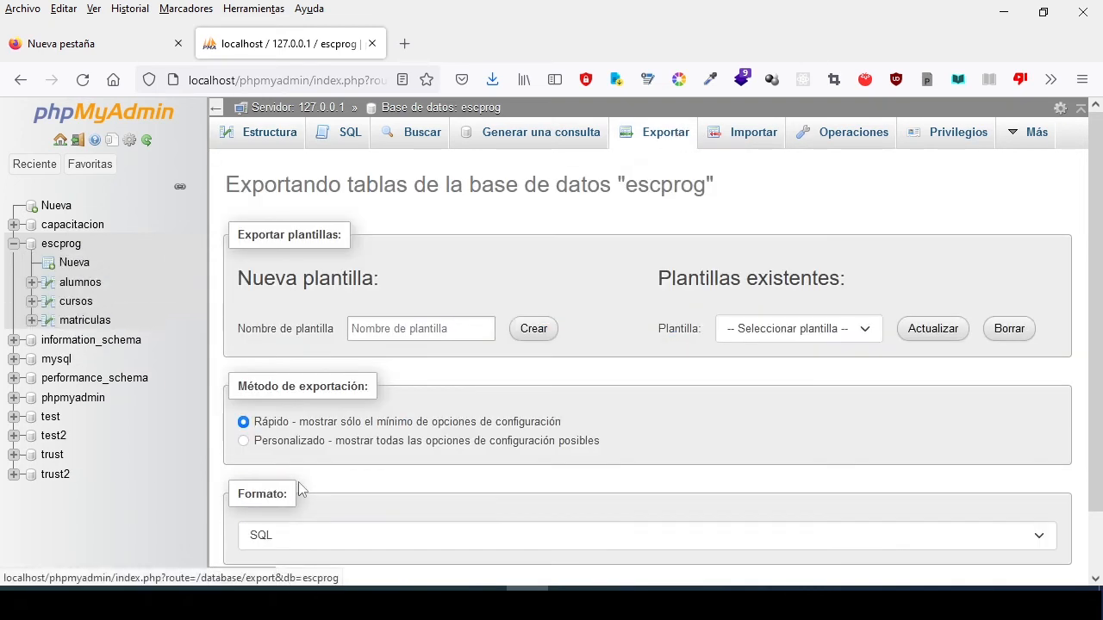
left_click(244, 441)
left_click(244, 422)
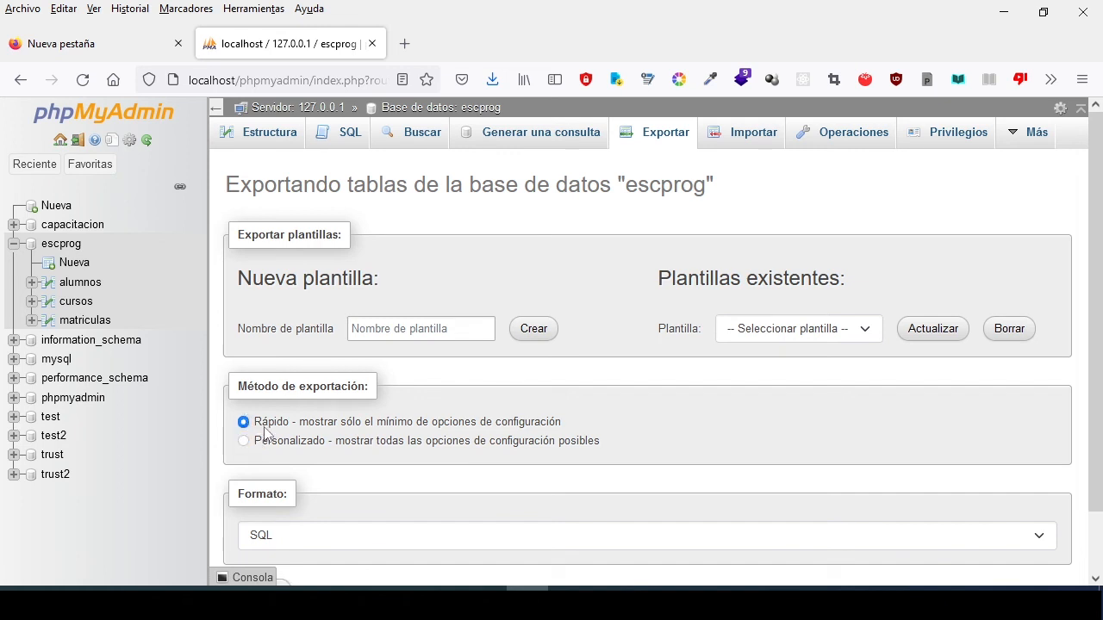
Drop the entire escprog database and confirm its deletion.
left_click(69, 245)
left_click(857, 137)
scroll(540, 288, "down", 6)
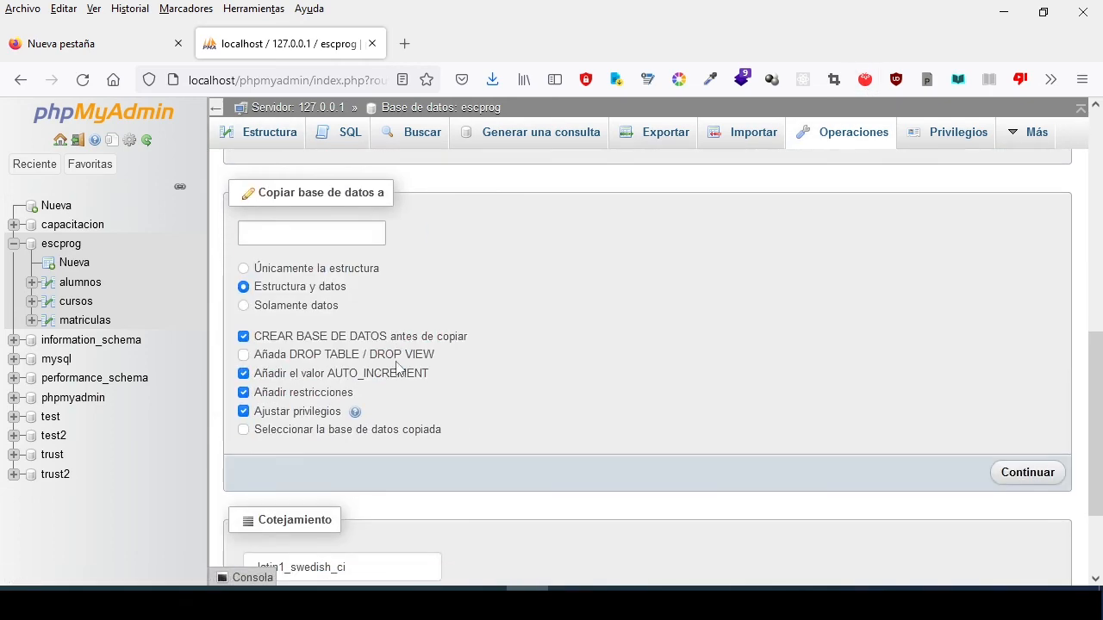
scroll(394, 370, "up", 2)
scroll(344, 284, "up", 2)
left_click(320, 408)
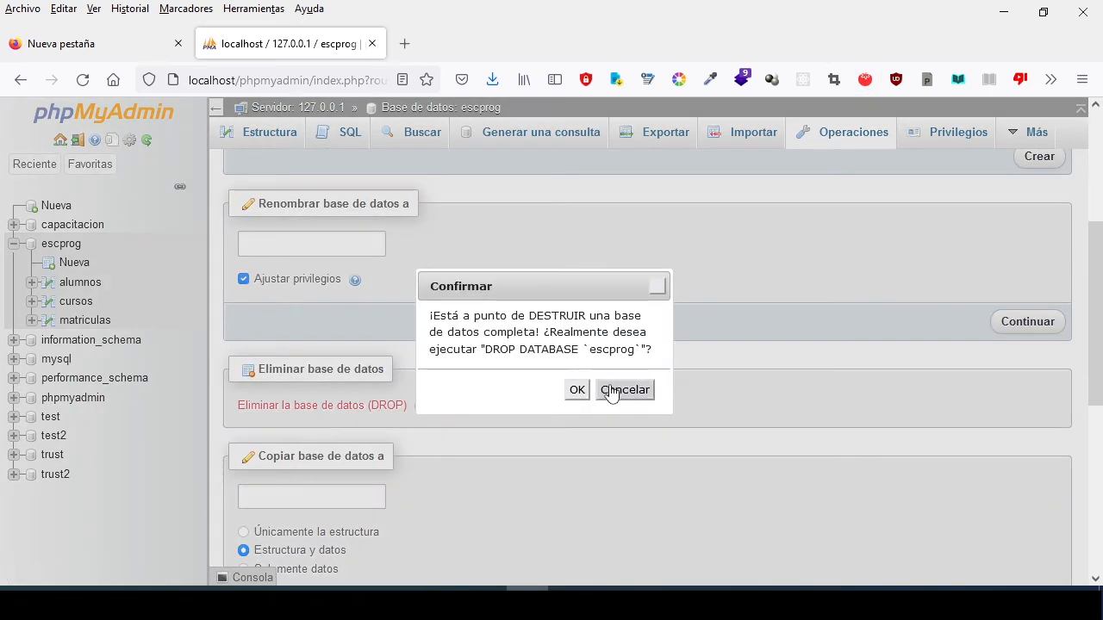
left_click(579, 392)
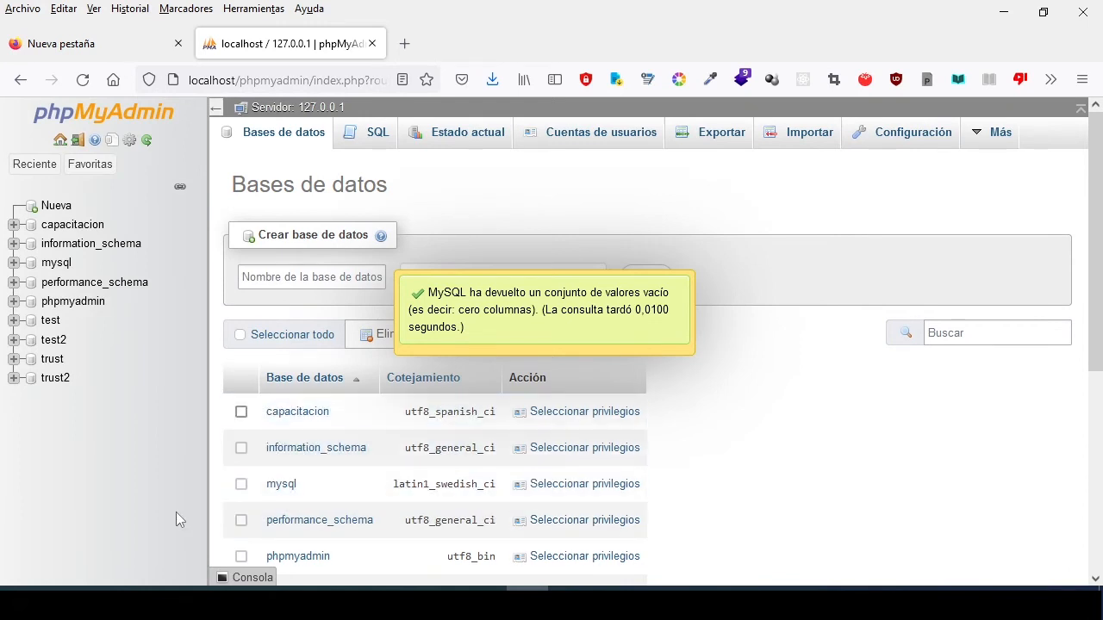
Set up a server-level import and select escprogPersonalizada.sql from the desktop as the file to import.
left_click(795, 142)
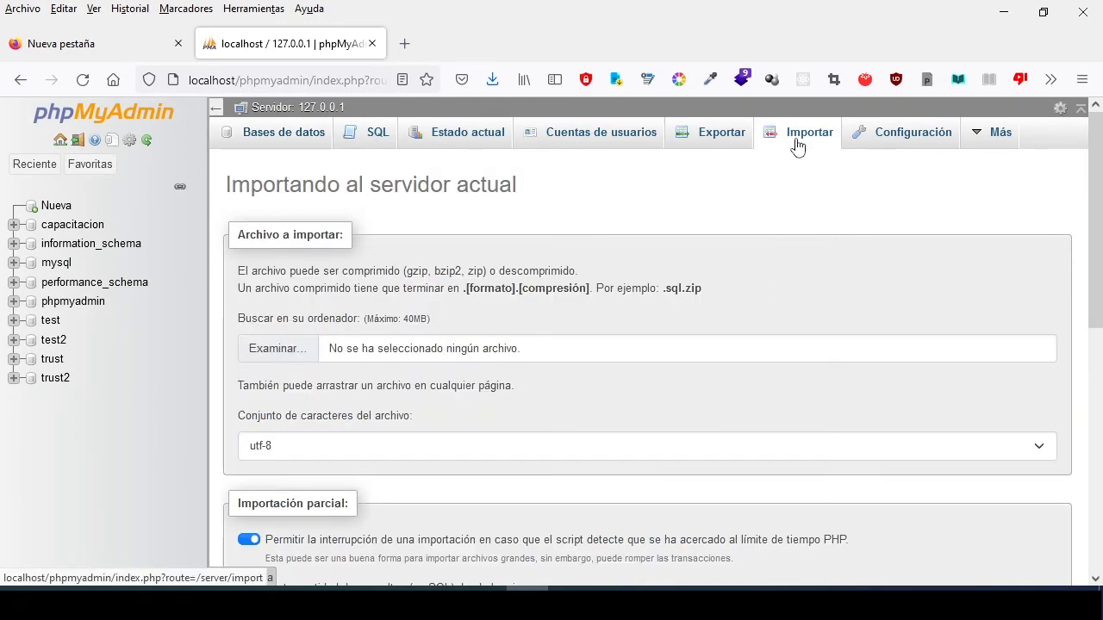
left_click(90, 166)
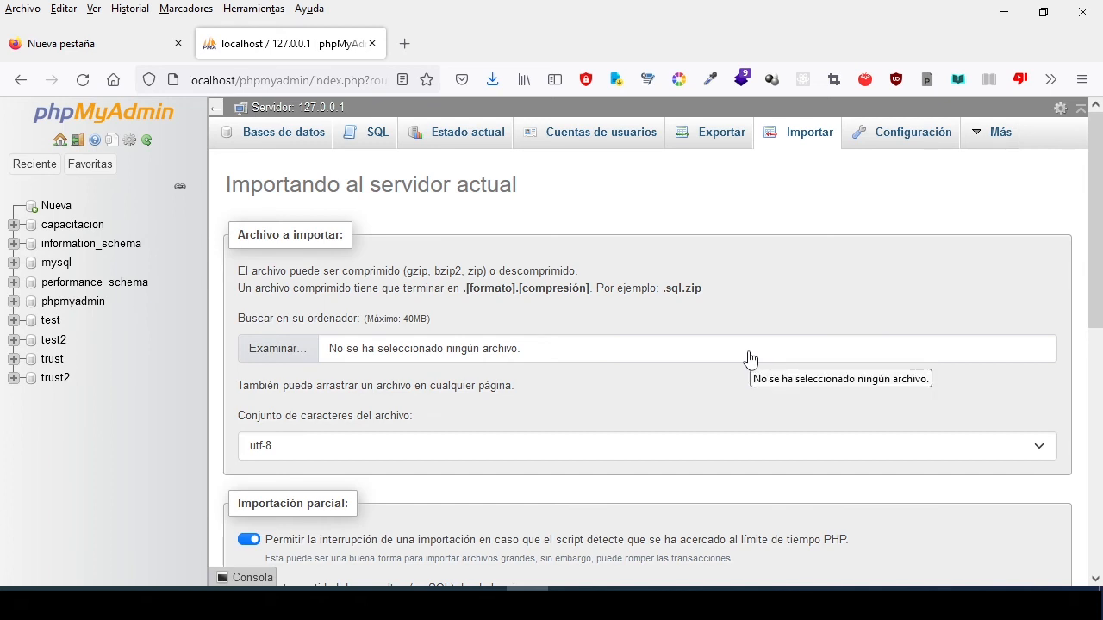
left_click(305, 354)
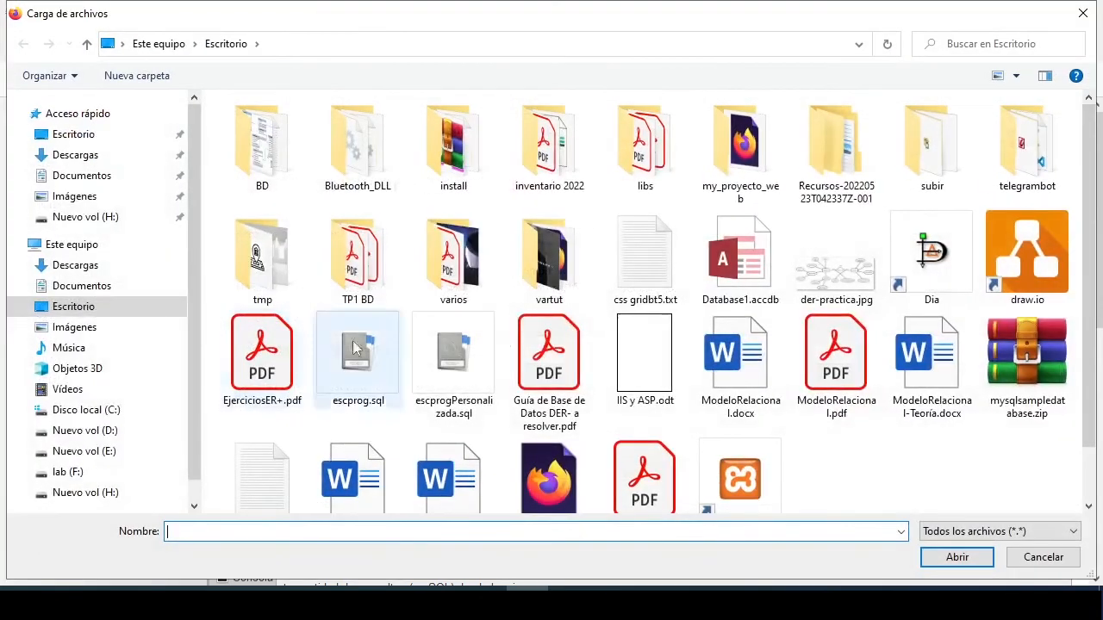
left_click(439, 376)
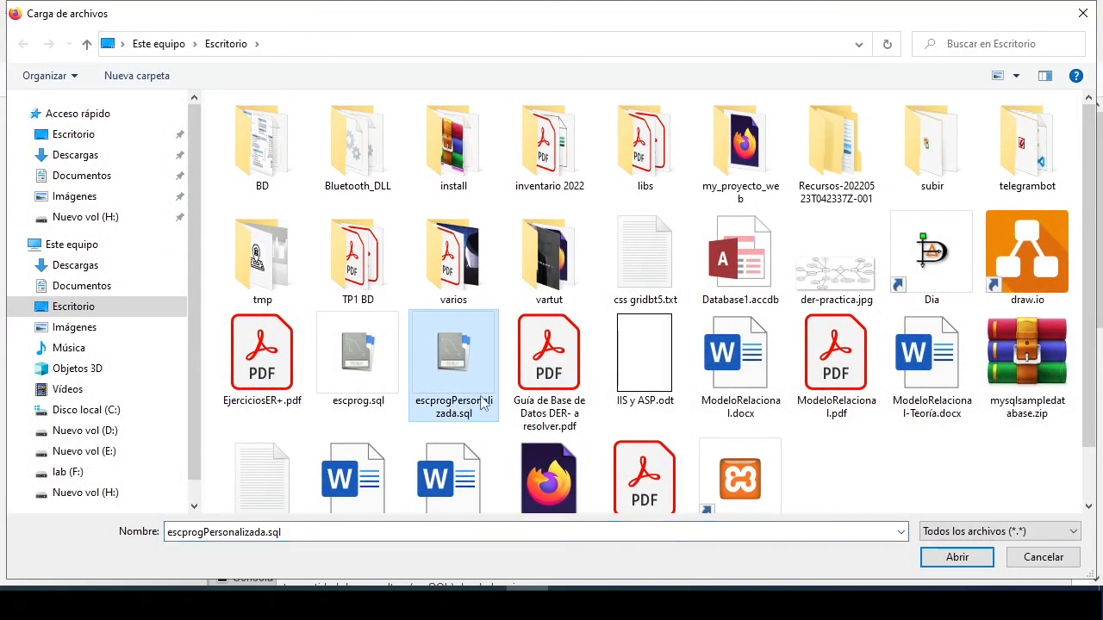
double_click(455, 356)
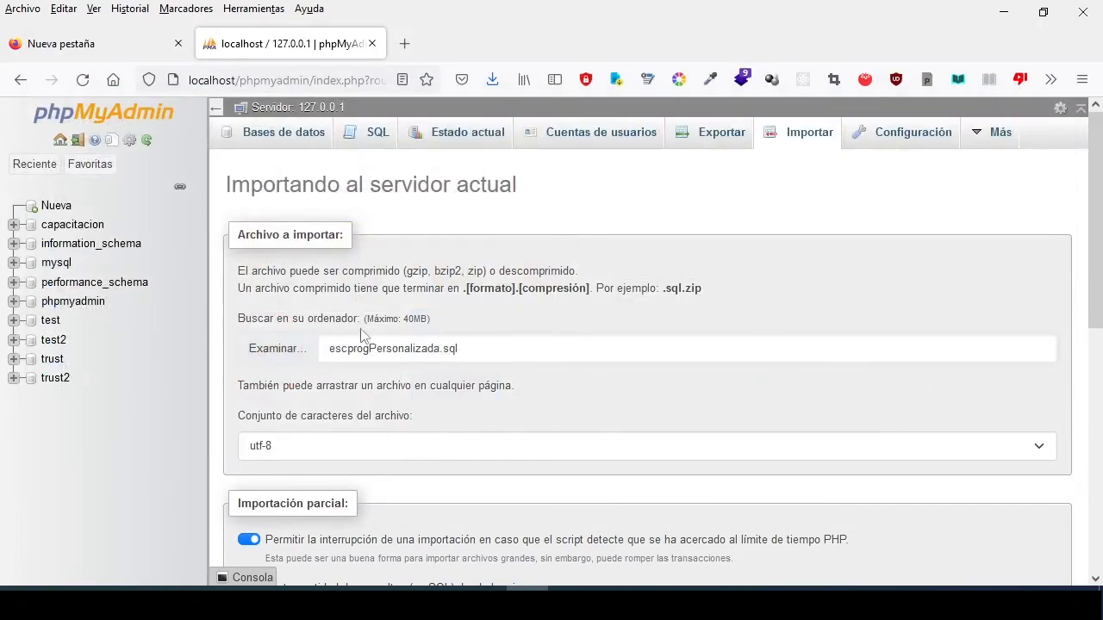
Open the desktop file escprogPersonalizada.sql in Notepad++ to examine its database creation statements, and close the editor.
left_click(1003, 11)
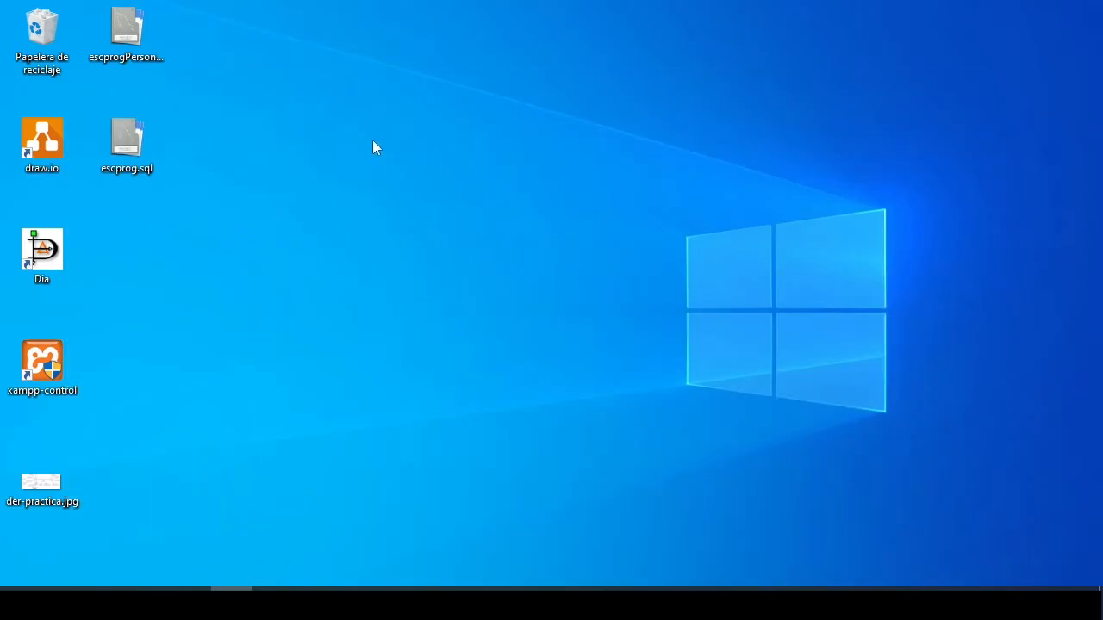
right_click(98, 50)
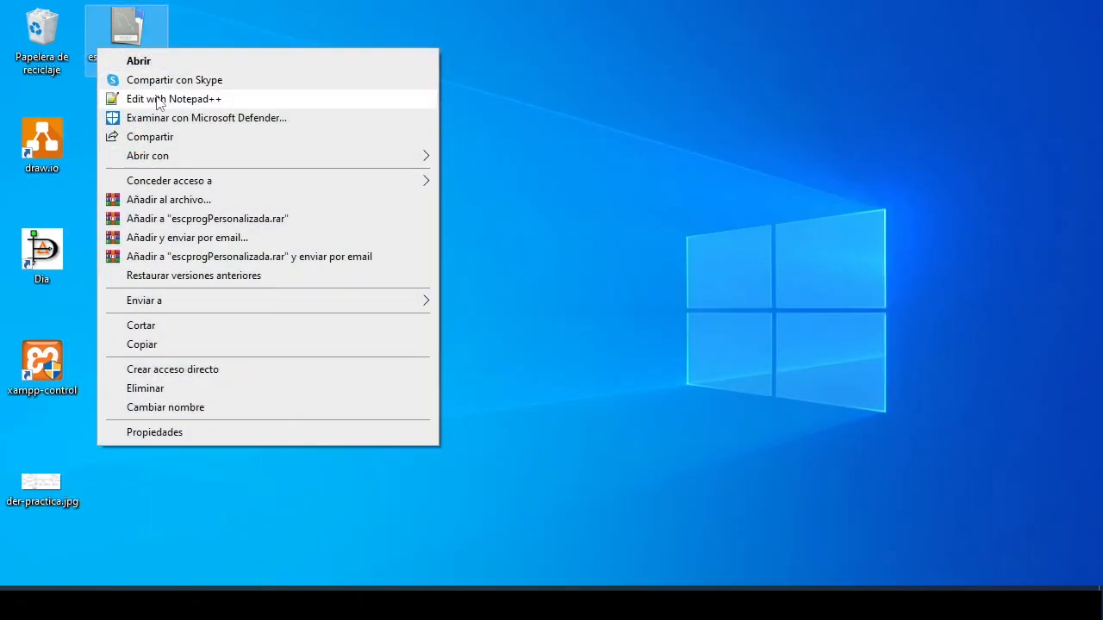
left_click(159, 99)
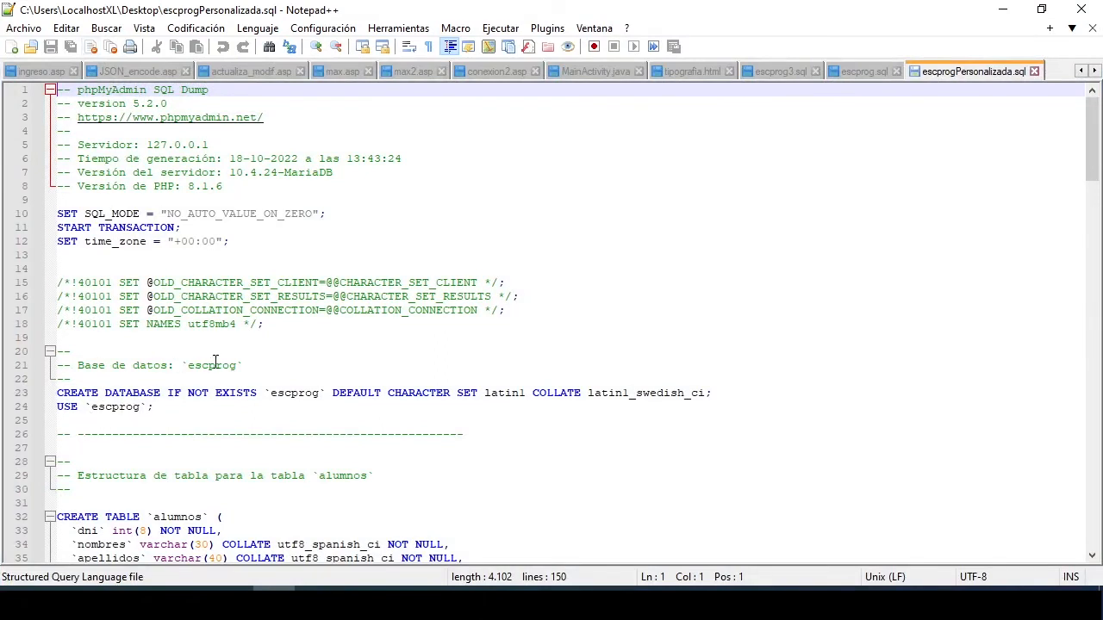
left_click(1091, 11)
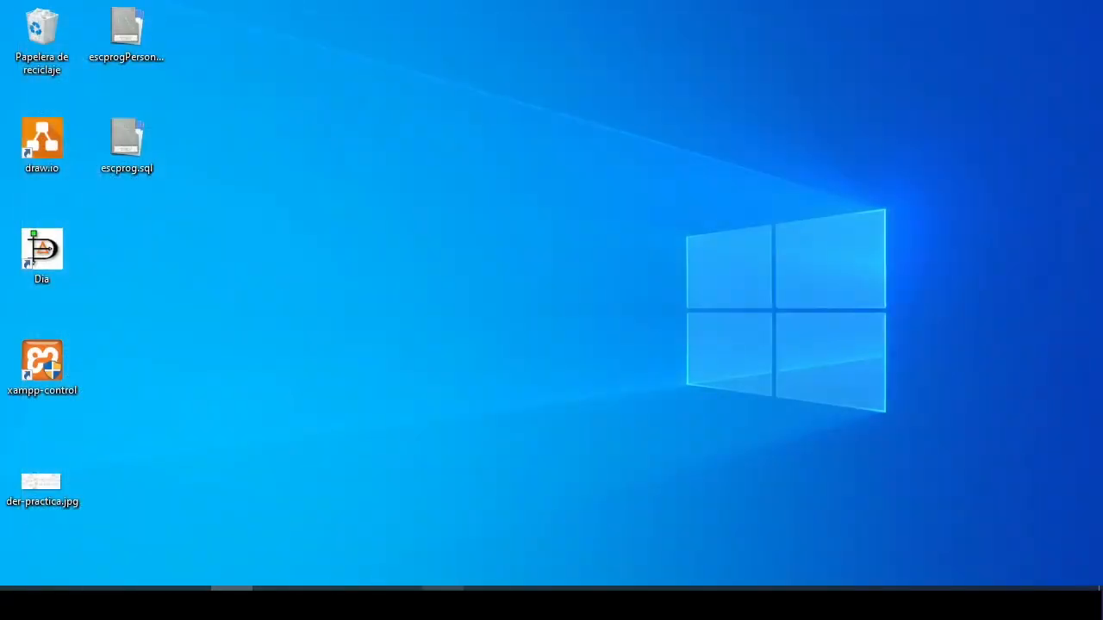
Return to phpMyAdmin in the browser and run the import of escprogPersonalizada.sql.
left_click(486, 603)
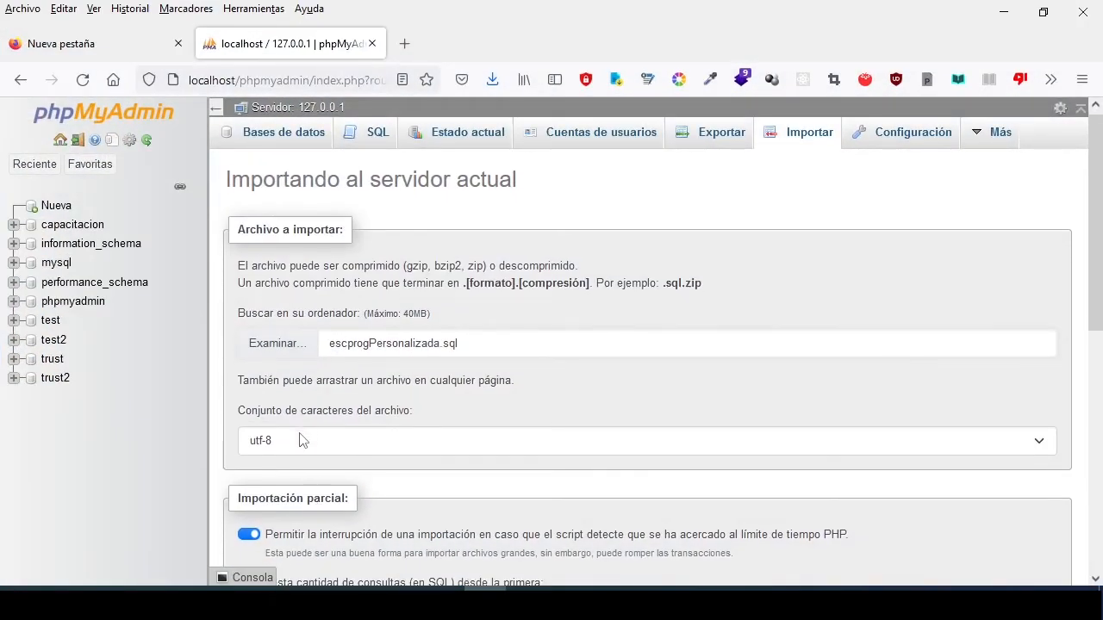
scroll(302, 440, "down", 10)
left_click(271, 526)
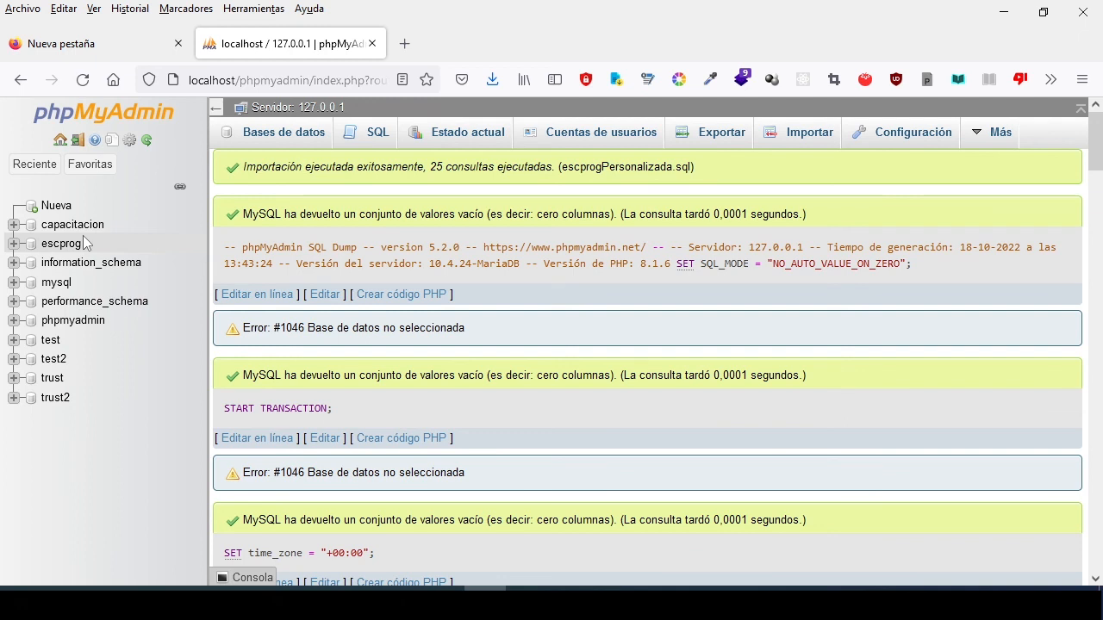
Browse the alumnos, cursos and matriculas tables of the imported escprog, examine the matriculas structure, and collapse the database tree.
left_click(65, 244)
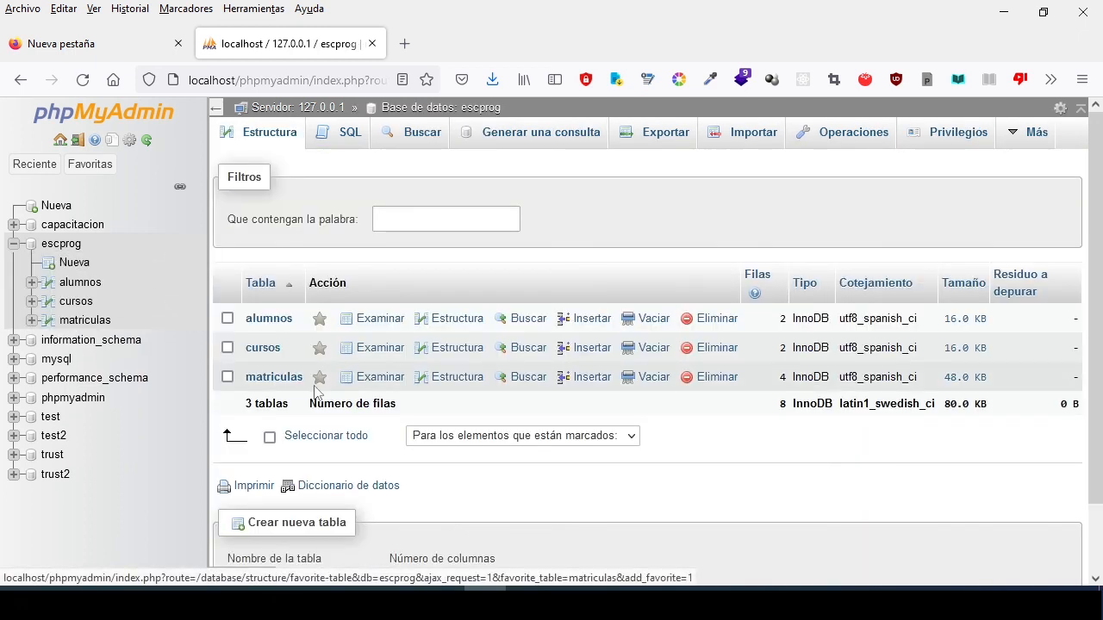
left_click(267, 317)
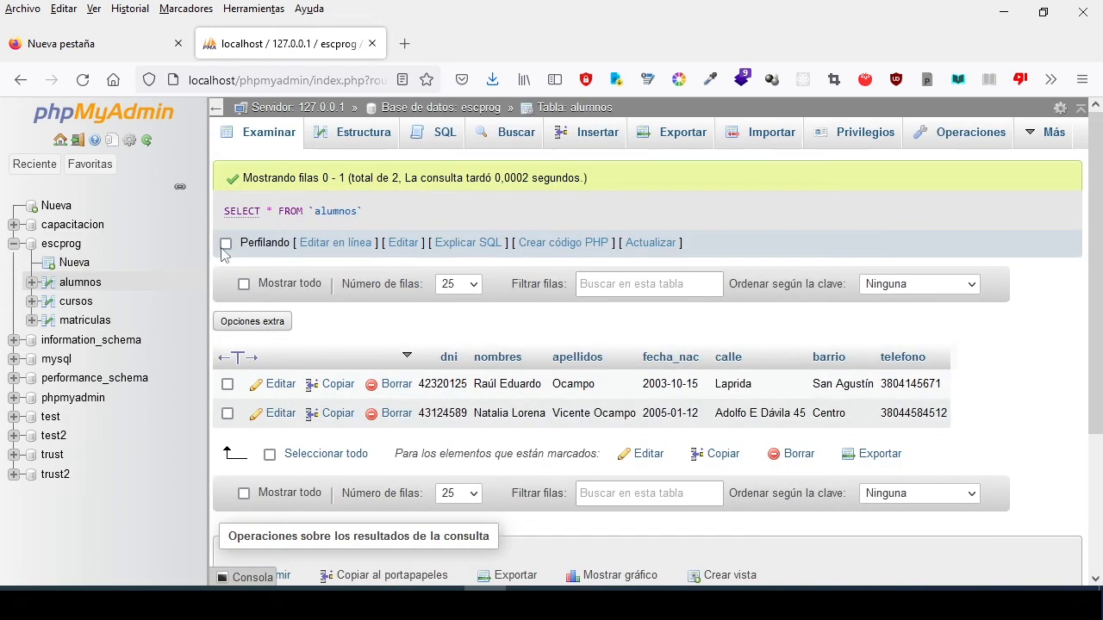
left_click(86, 302)
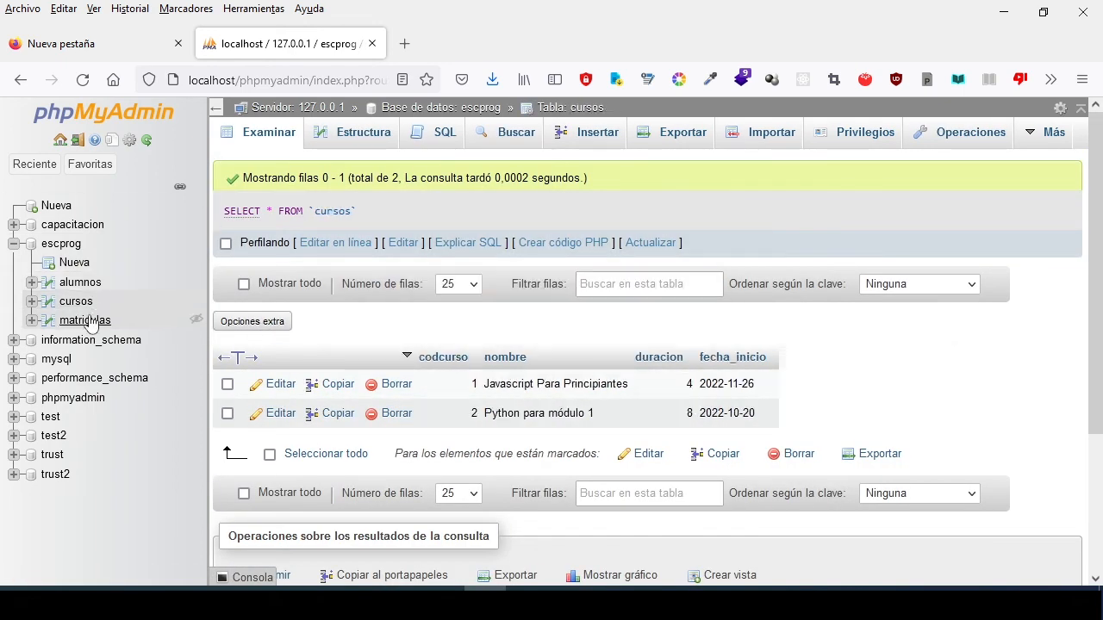
left_click(86, 321)
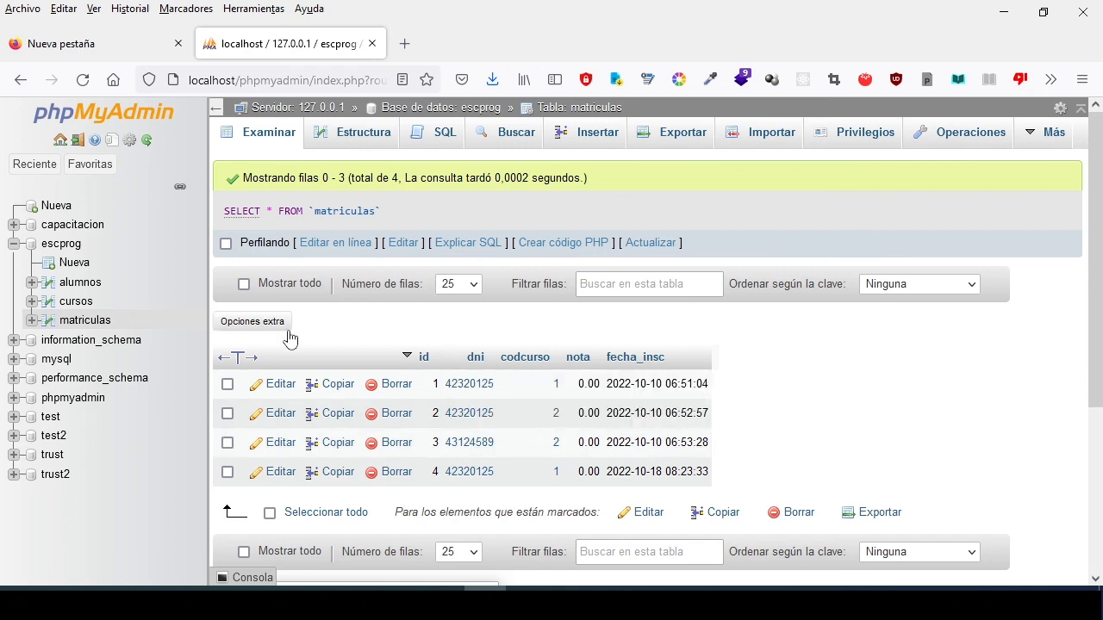
left_click(364, 140)
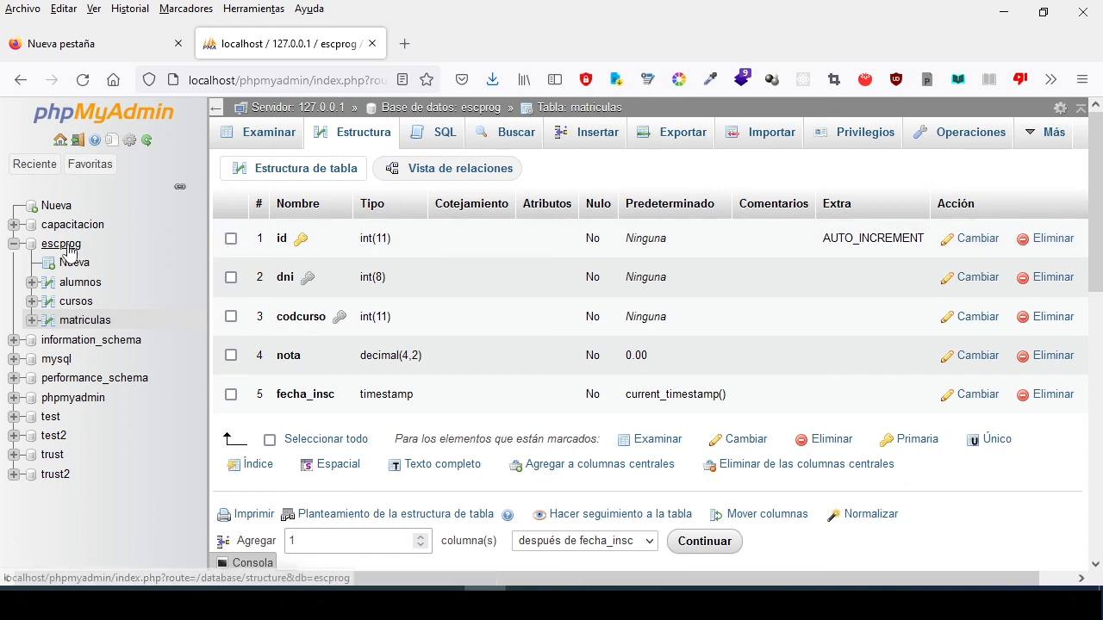
left_click(14, 245)
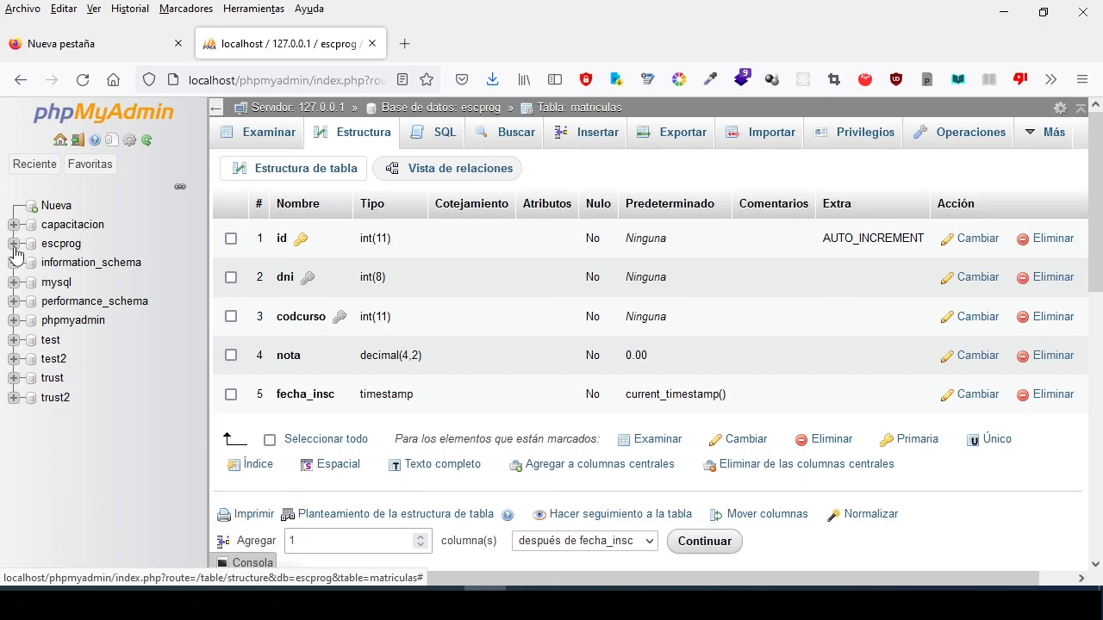